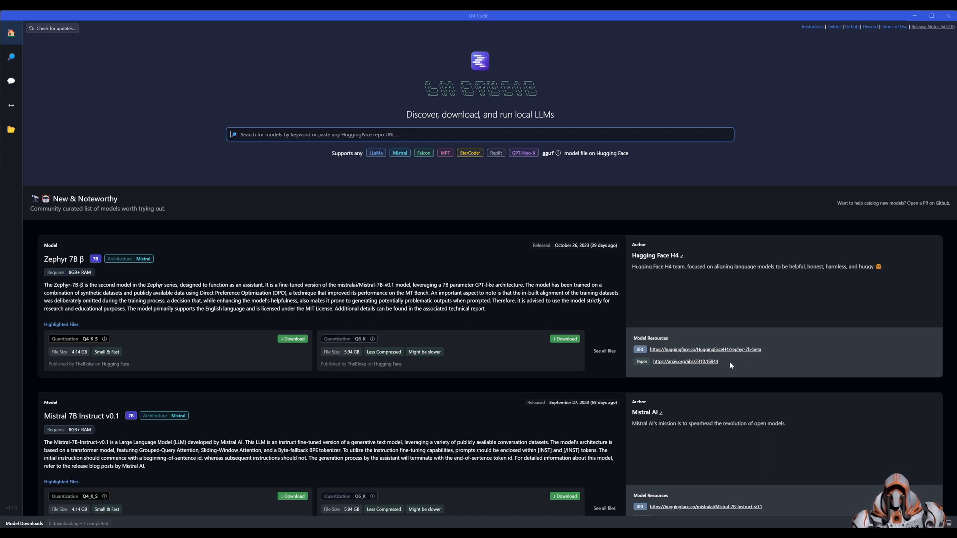
Look through the New & Noteworthy models on the home page and check for a software update.
scroll(614, 299, "down", 8)
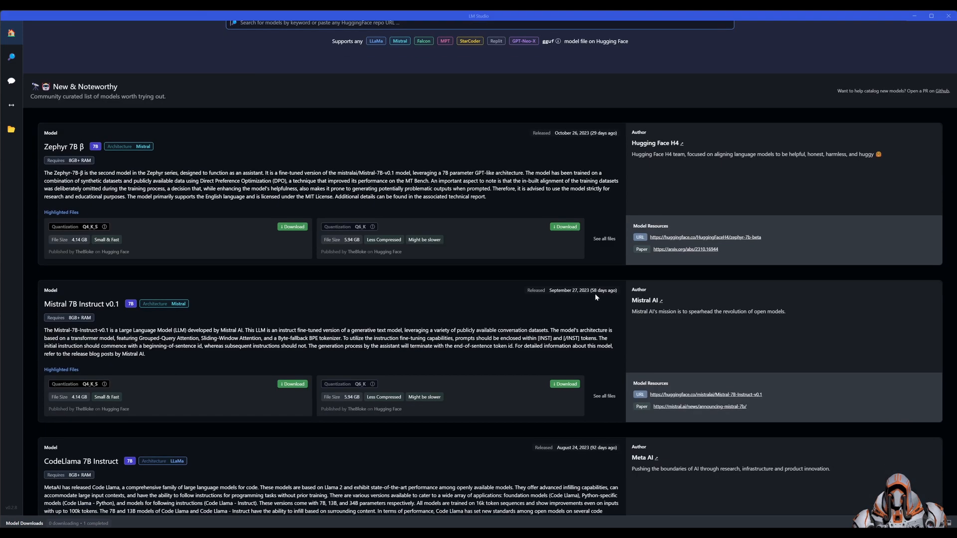
scroll(615, 299, "down", 10)
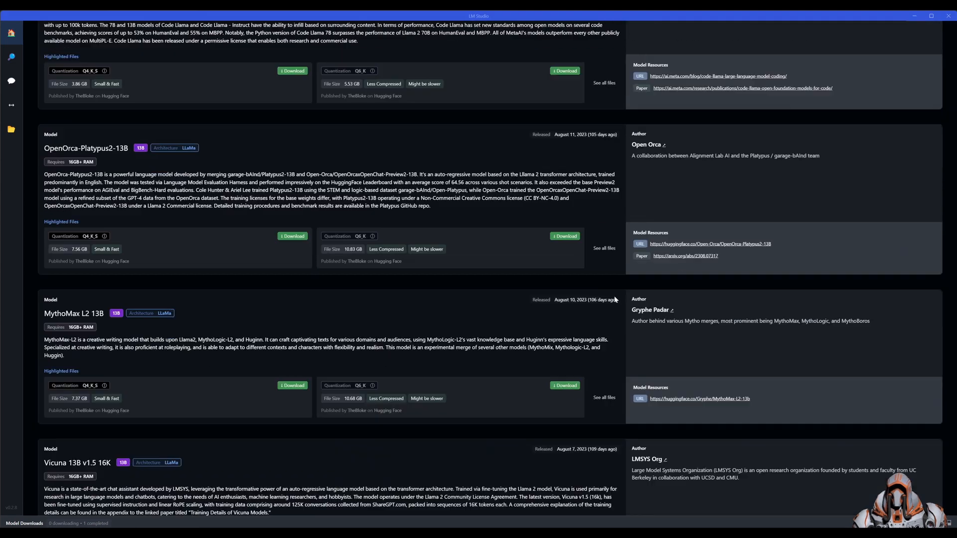
scroll(615, 299, "down", 10)
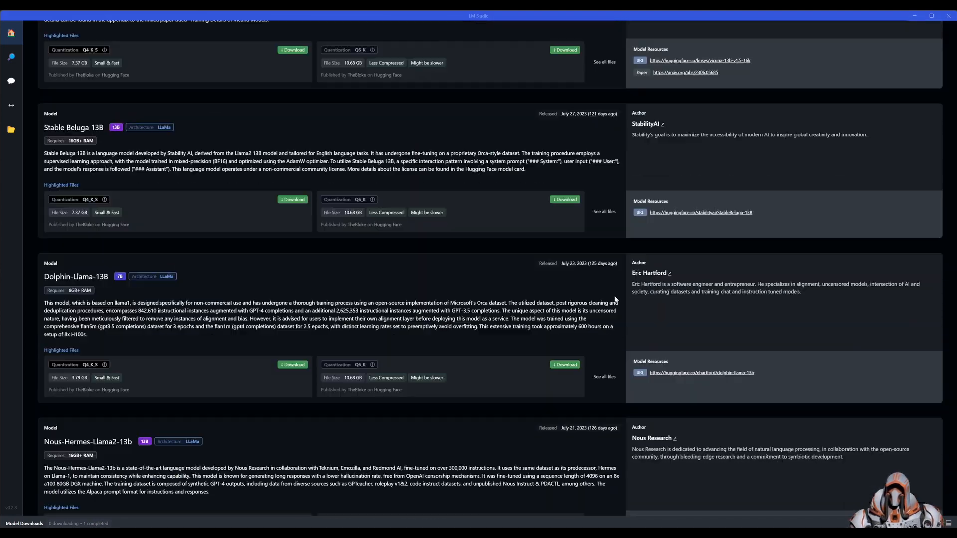
scroll(615, 299, "up", 6)
scroll(615, 299, "up", 20)
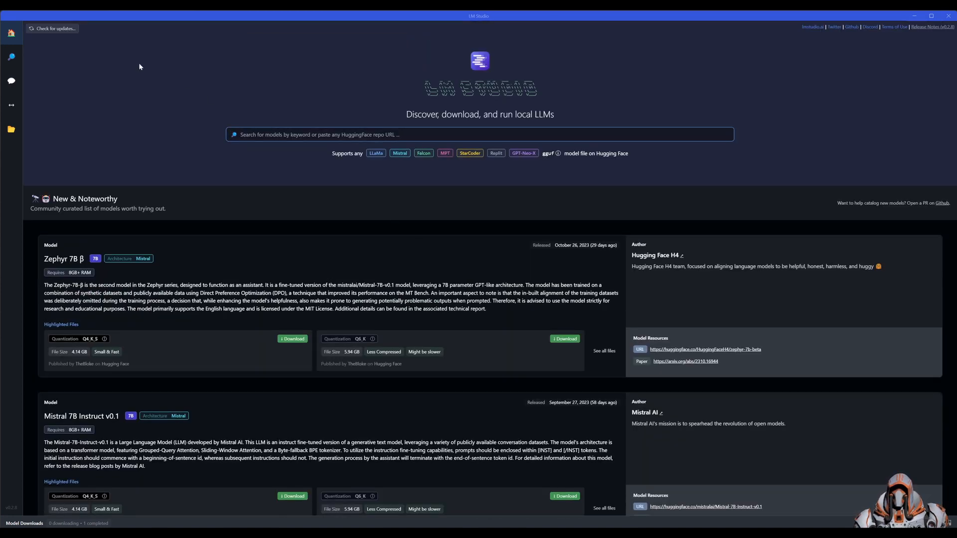
left_click(50, 31)
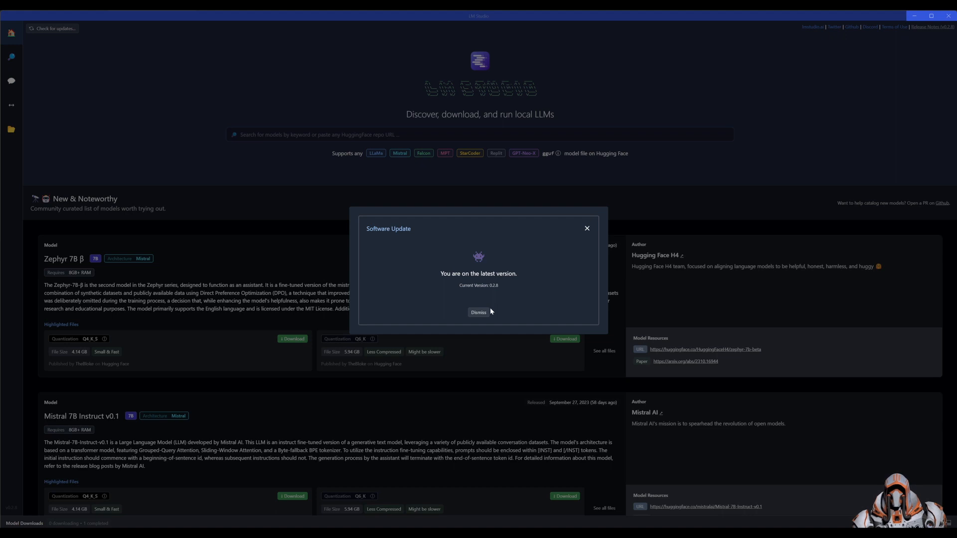
left_click(477, 313)
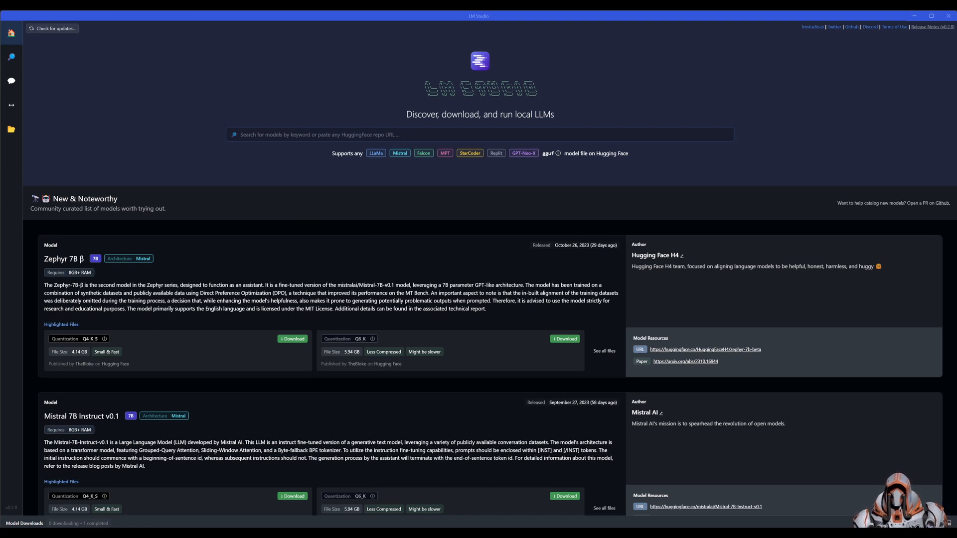
Search for models with the keyword "vicuna".
left_click(352, 135)
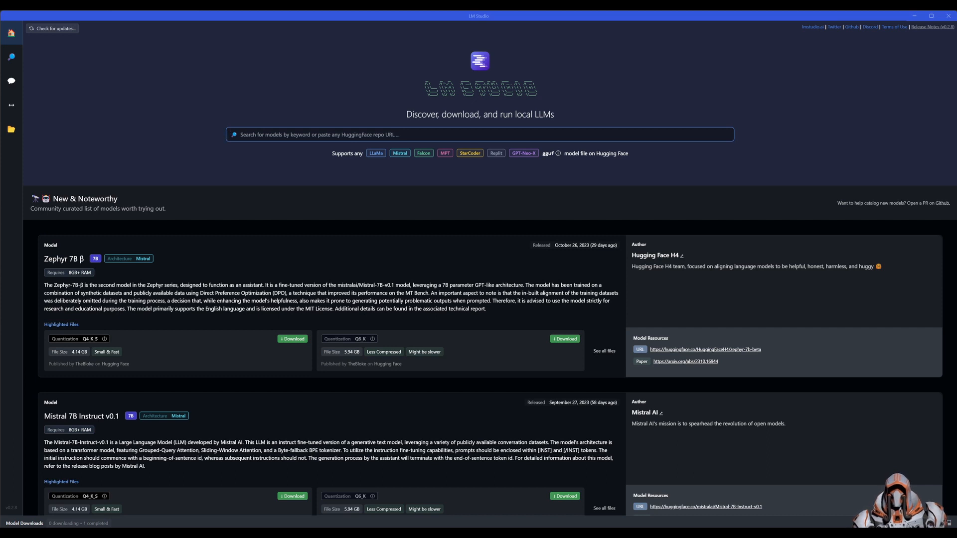
type("vicuna")
key("Return")
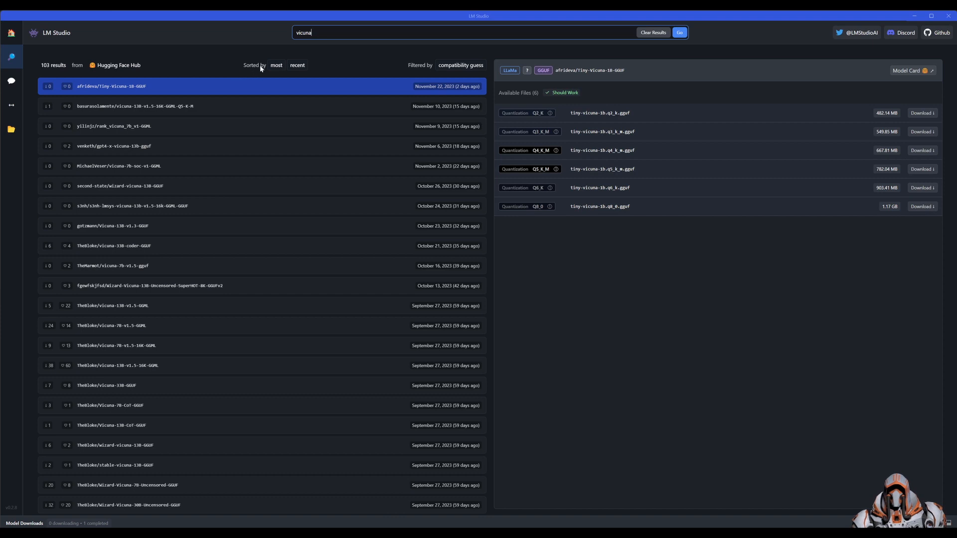
Try sorting the search results by most likes, most downloads and least recent, and return to most recent.
left_click(299, 66)
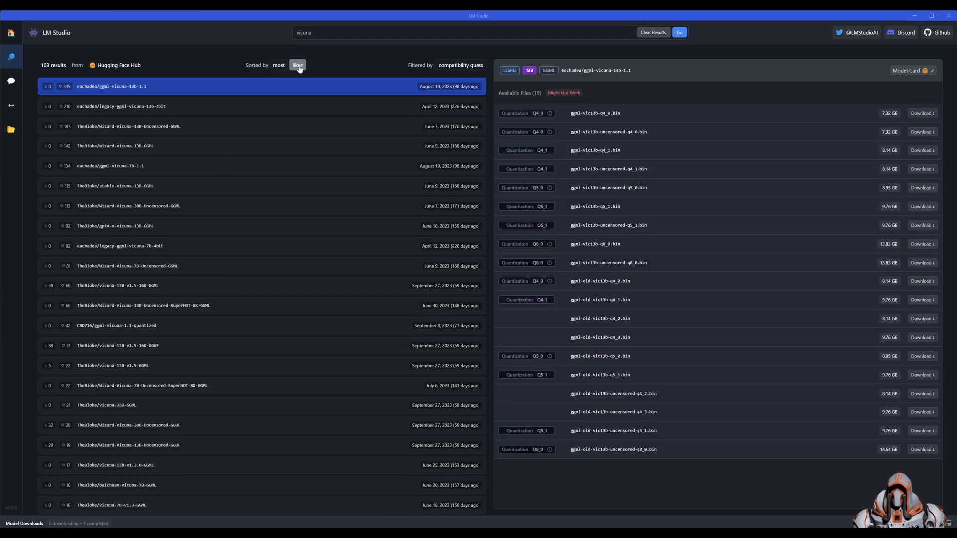
left_click(299, 67)
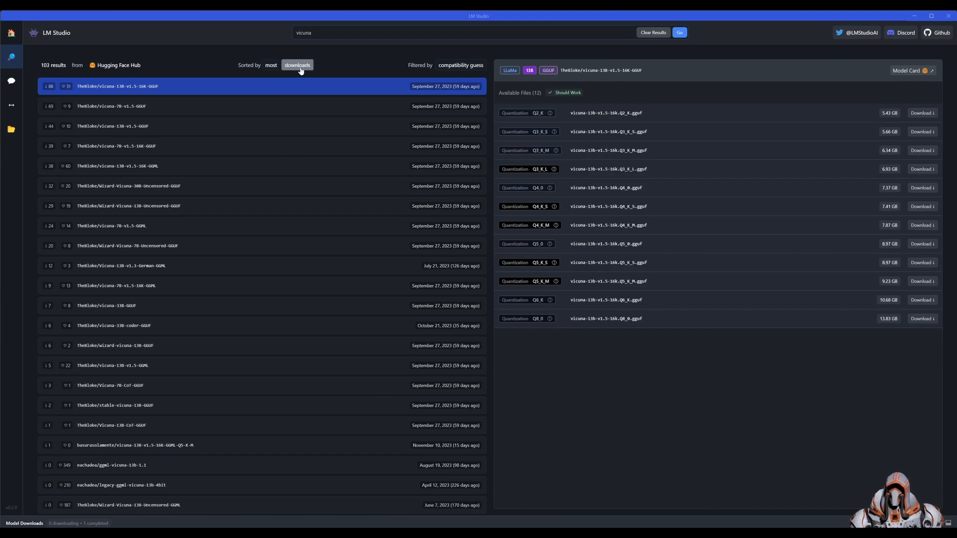
left_click(300, 67)
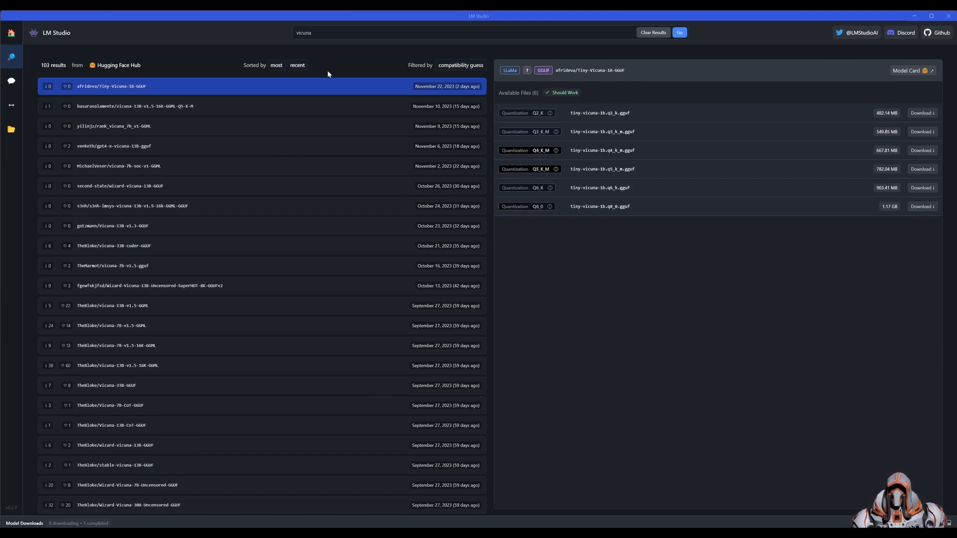
left_click(271, 69)
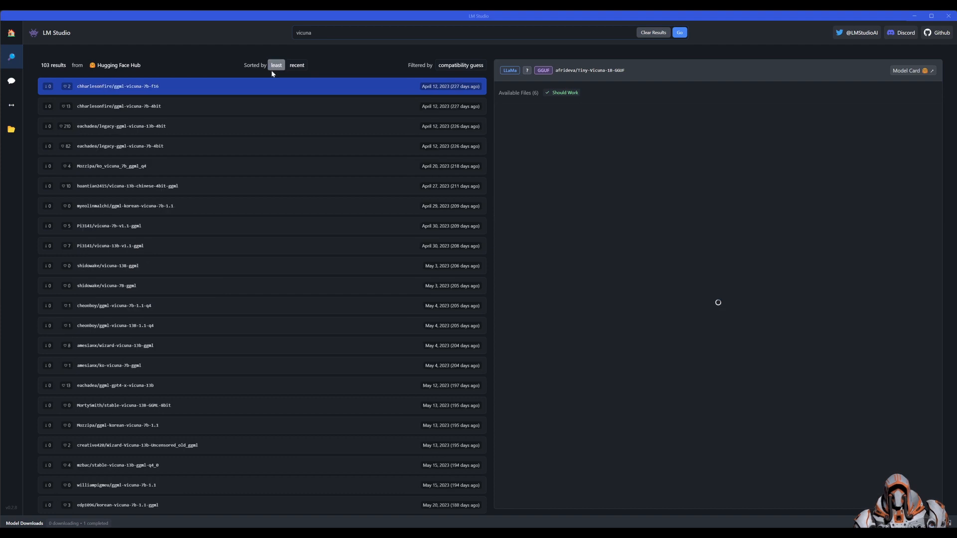
left_click(276, 67)
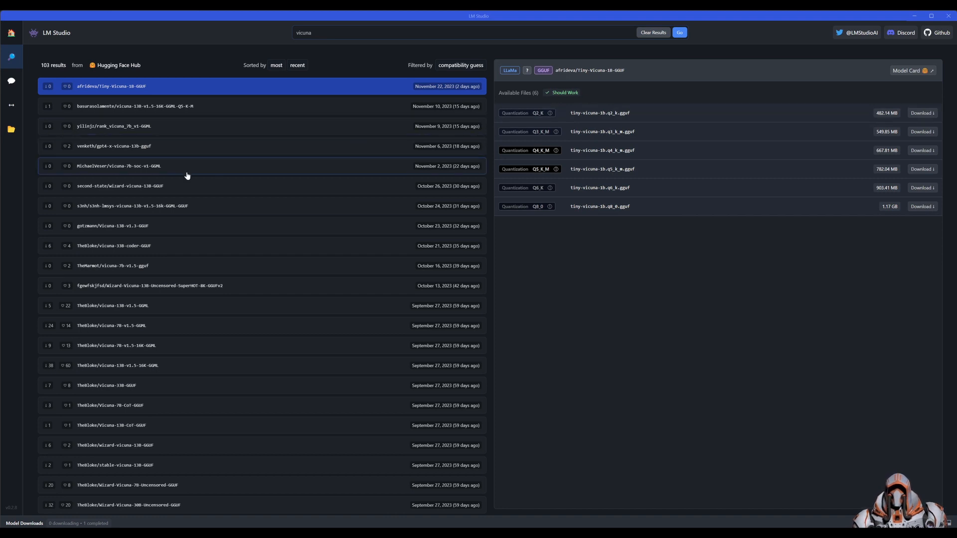
Compare the files of TheBloke/vicuna-33B-coder-GGUF and afrideva/Tiny-Vicuna-1B-GGUF, and read the quality notes for each Tiny-Vicuna quantization.
left_click(160, 246)
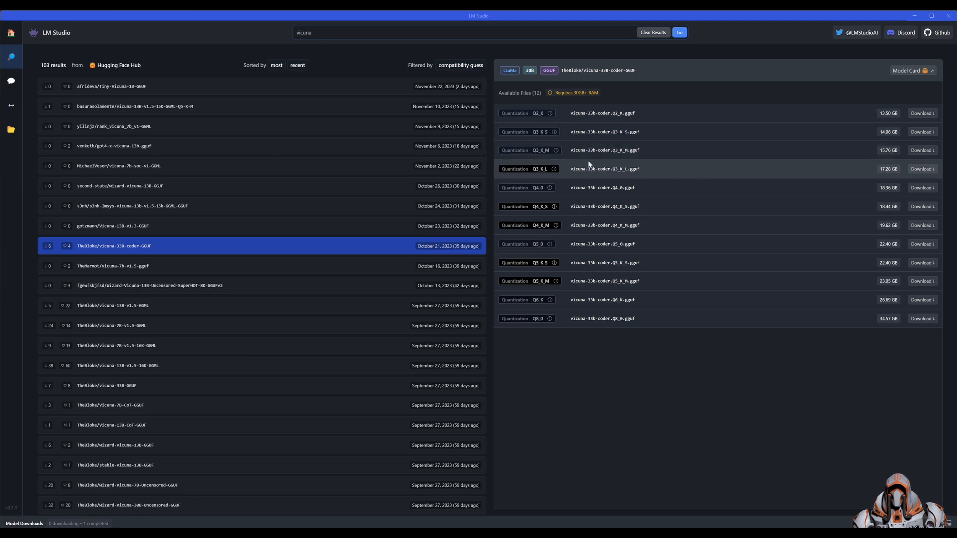
left_click(180, 88)
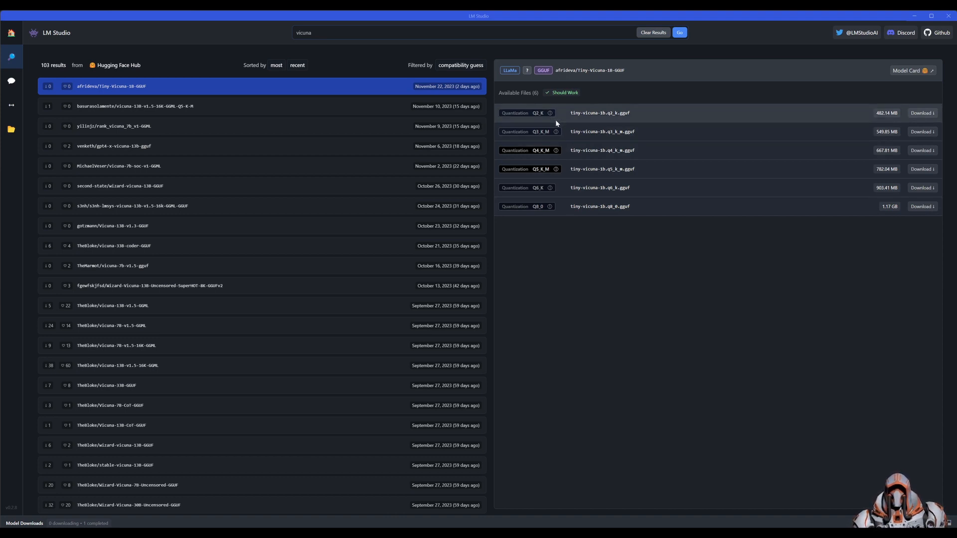
mouse_move(550, 112)
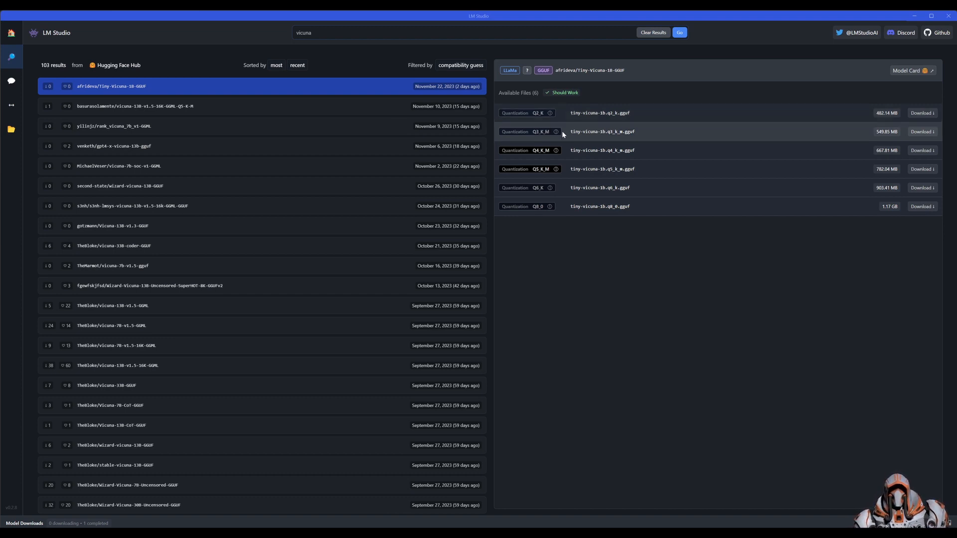
mouse_move(557, 132)
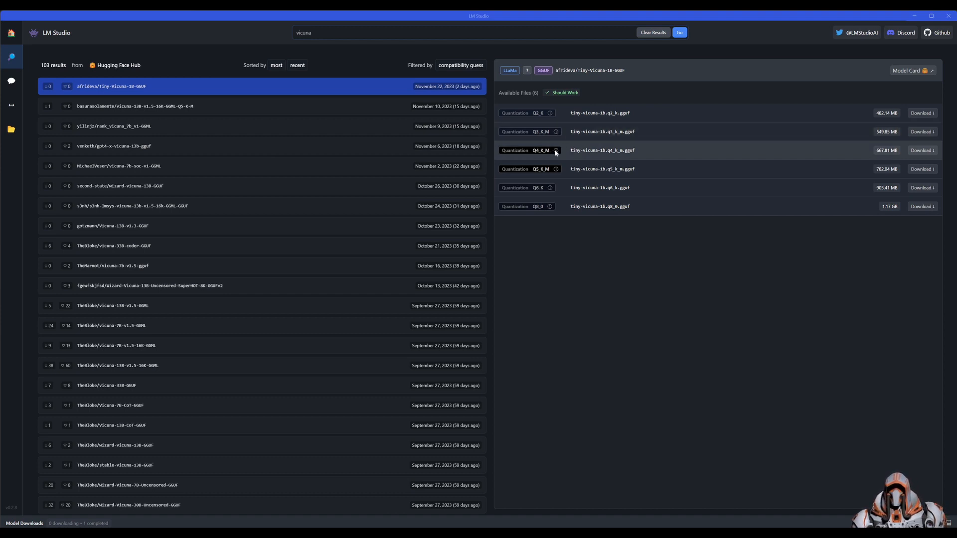
mouse_move(556, 151)
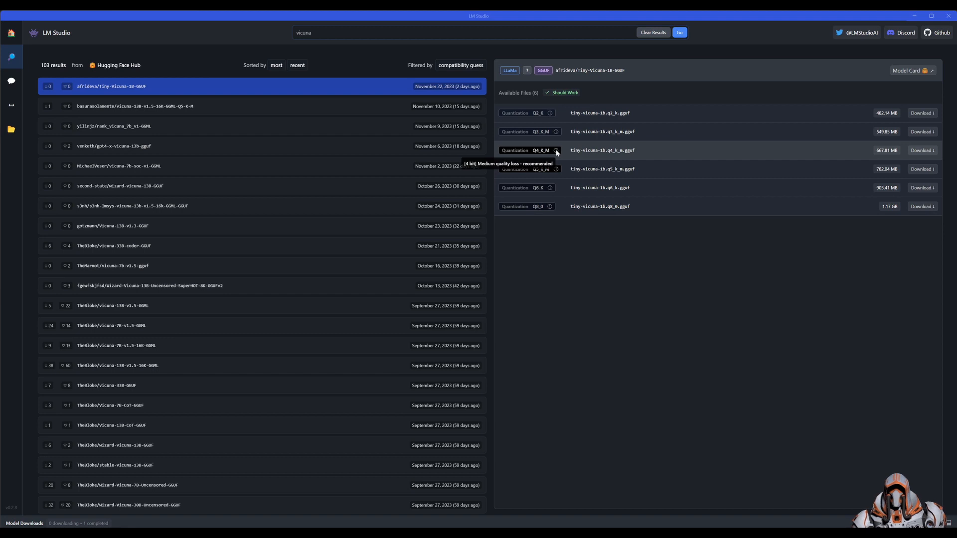
mouse_move(557, 169)
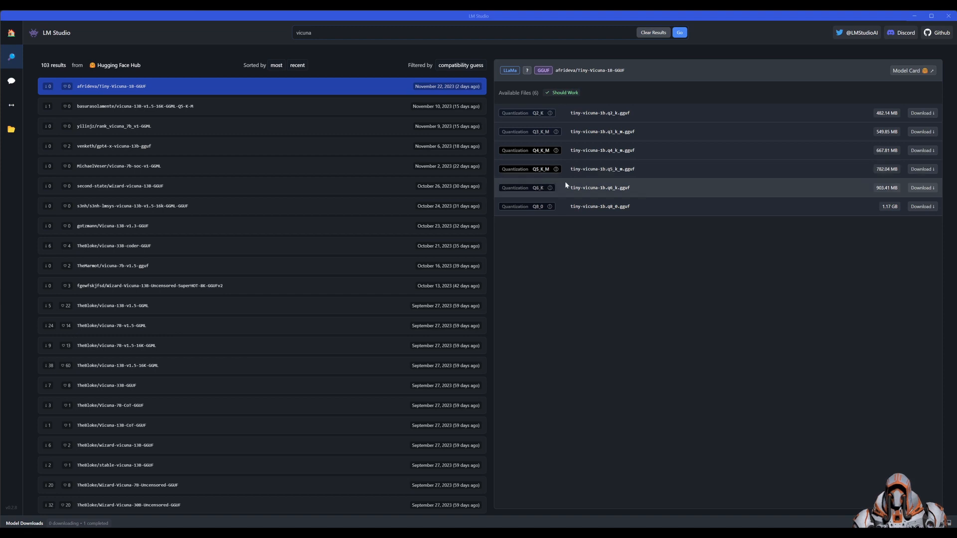
mouse_move(551, 188)
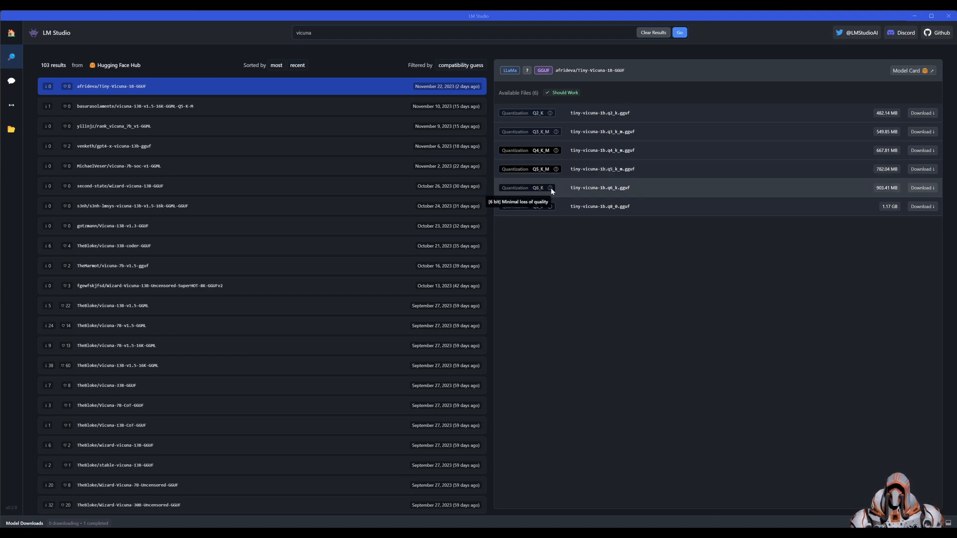
mouse_move(552, 206)
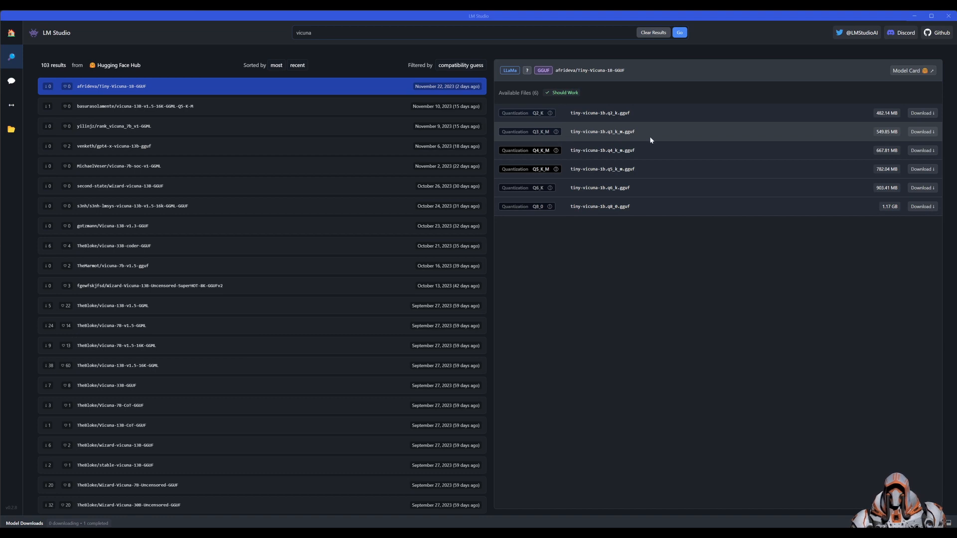
Inspect the available files of gotzmann/Vicuna-13B-v1.3-GGUF and TheBloke/vicuna-33B-coder-GGUF.
left_click(171, 231)
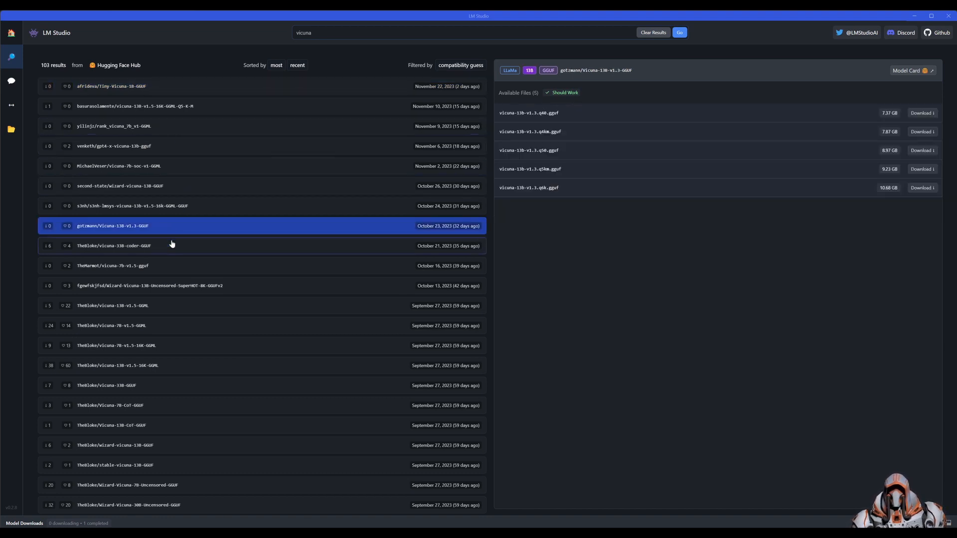
left_click(172, 244)
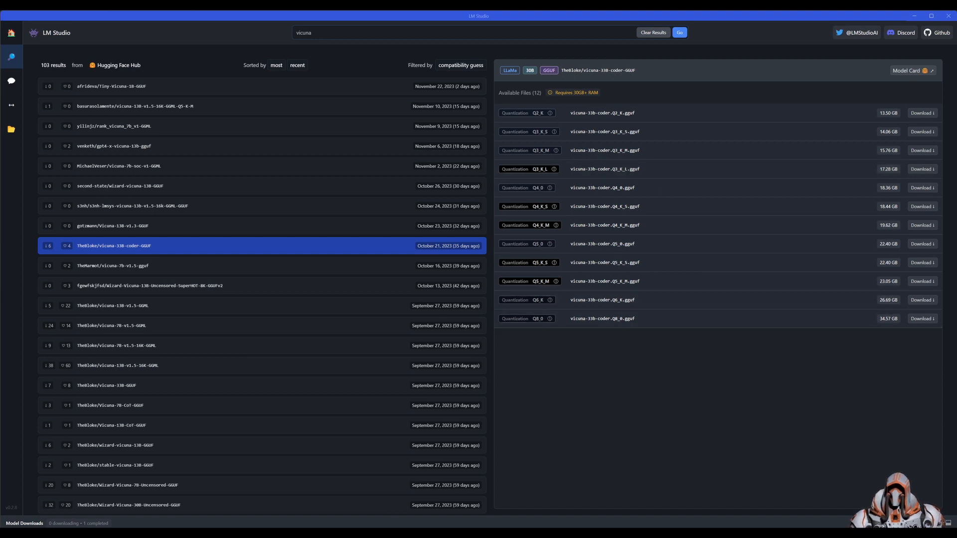
Switch to the browser and read the Reddit thread "Question about LLM quantization" and its recommended quantization levels.
key("alt+Tab")
left_click(232, 17)
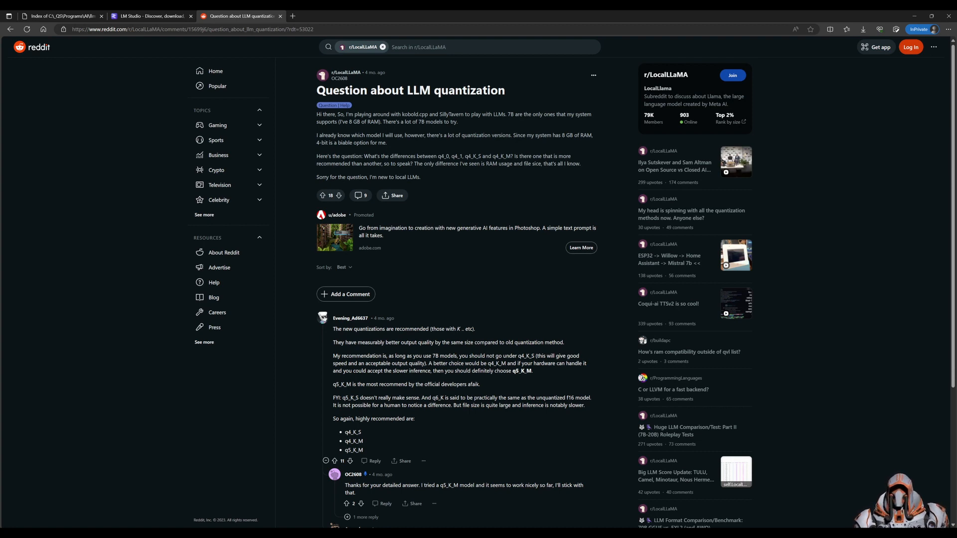
left_click_drag(438, 156, 513, 157)
left_click(513, 158)
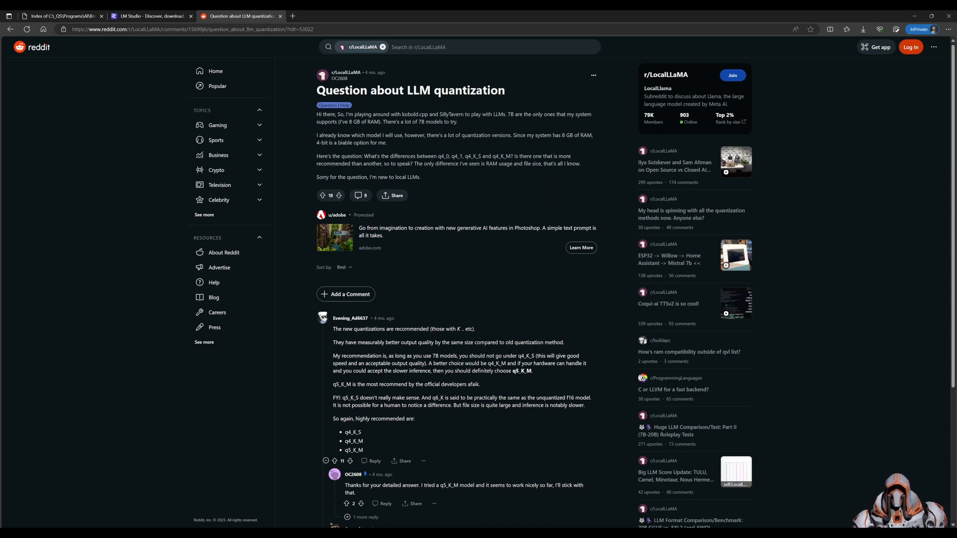
left_click_drag(495, 363, 505, 363)
left_click(506, 363)
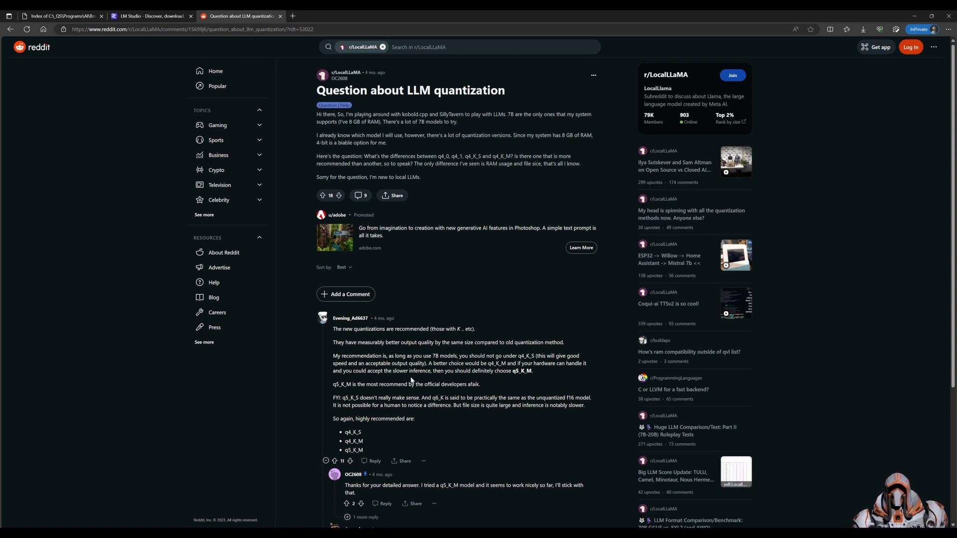
scroll(449, 349, "down", 4)
scroll(451, 350, "up", 4)
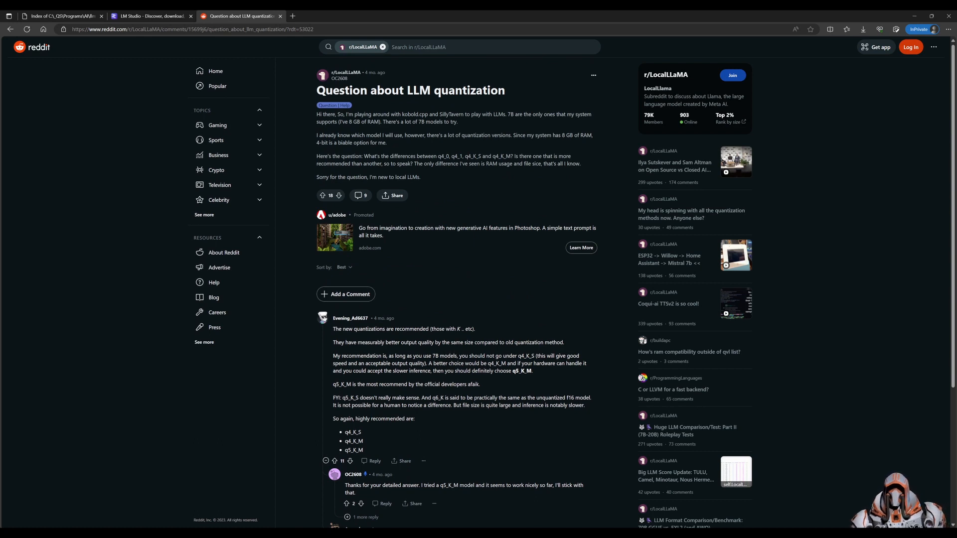
Return to LM Studio and download tiny-vicuna-1b.q5_k_m.gguf from afrideva/Tiny-Vicuna-1B-GGUF, monitoring the download until it finishes.
mouse_move(578, 532)
left_click(577, 483)
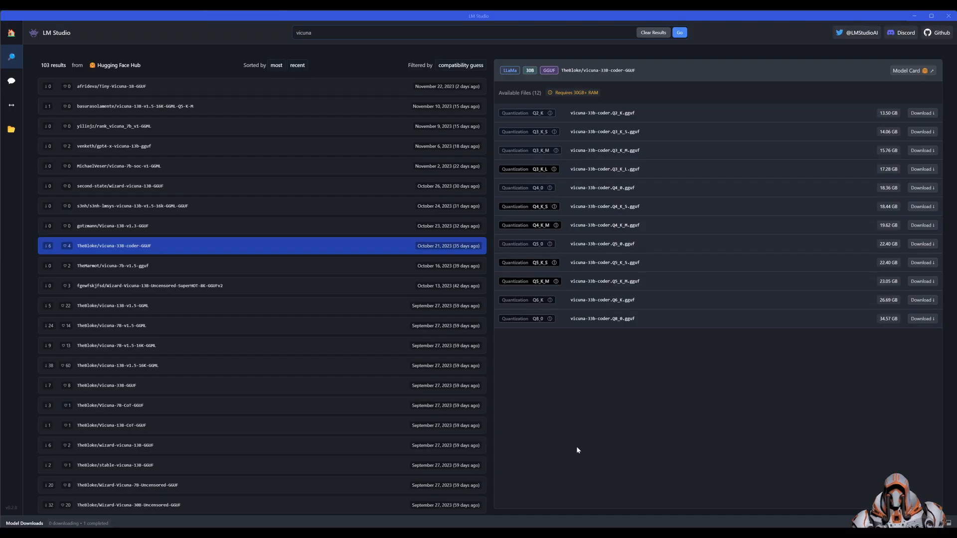
left_click(235, 88)
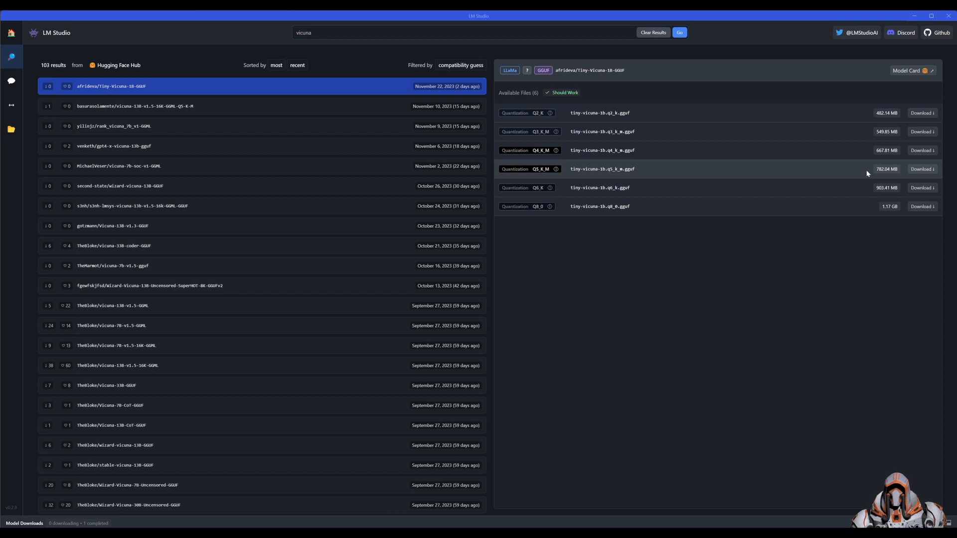
left_click(921, 170)
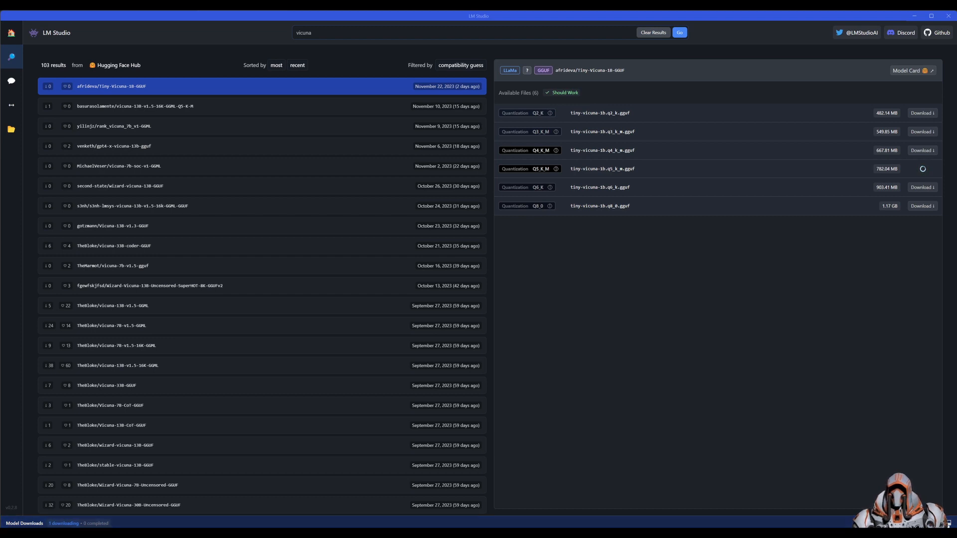
left_click(948, 524)
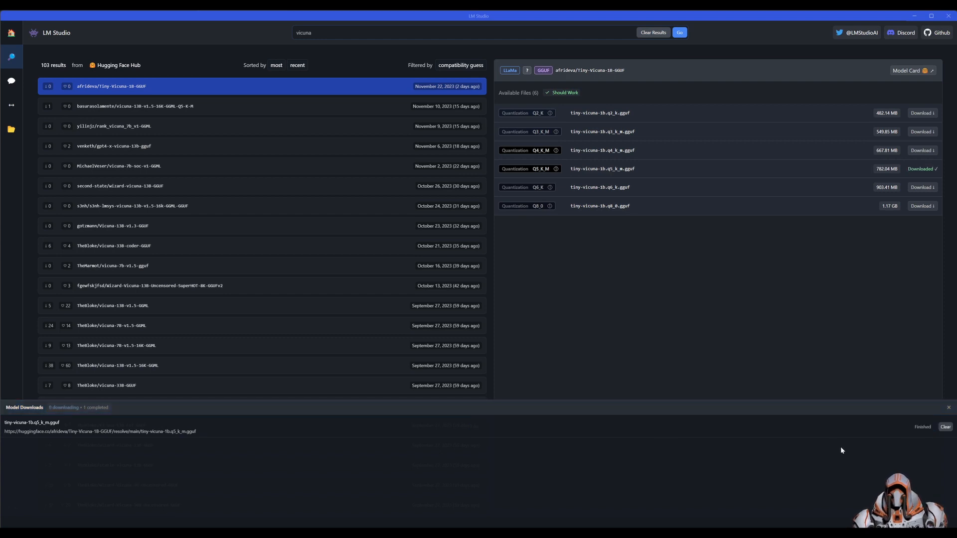
left_click(948, 407)
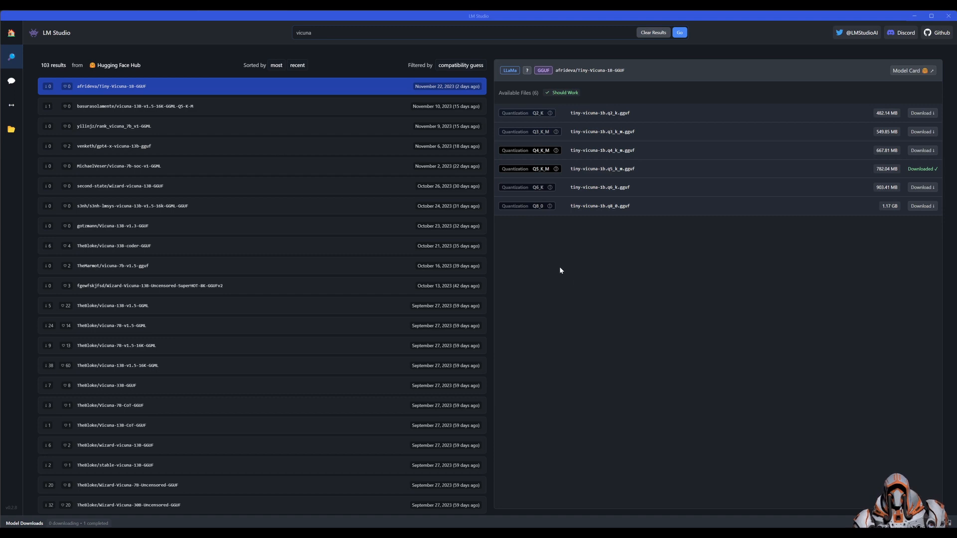
In My Models, clear the default preset selection of the Tiny-Vicuna-1B-GGUF model.
left_click(10, 130)
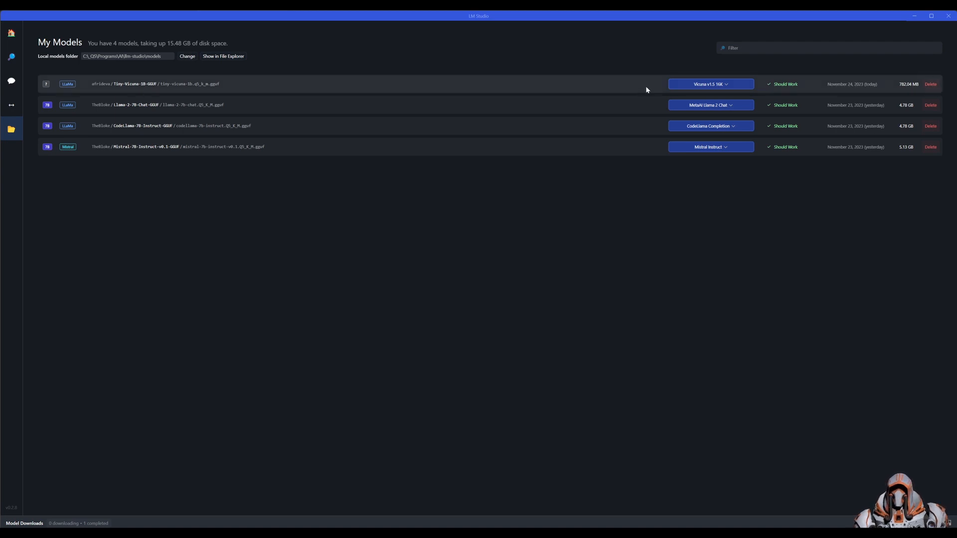
left_click(727, 85)
left_click(705, 100)
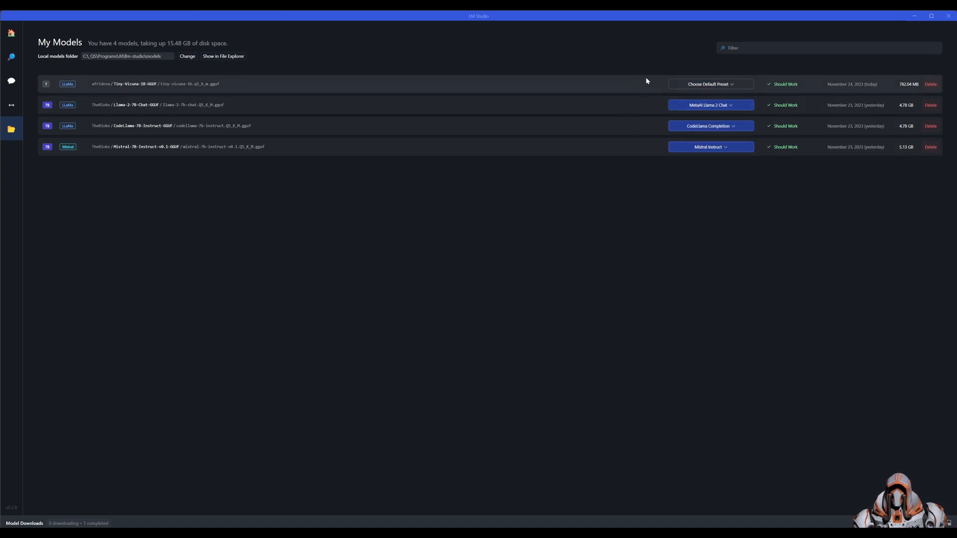
Assign Vicuna v1.5 16K as the default preset of the Tiny-Vicuna-1B-GGUF model.
left_click(733, 88)
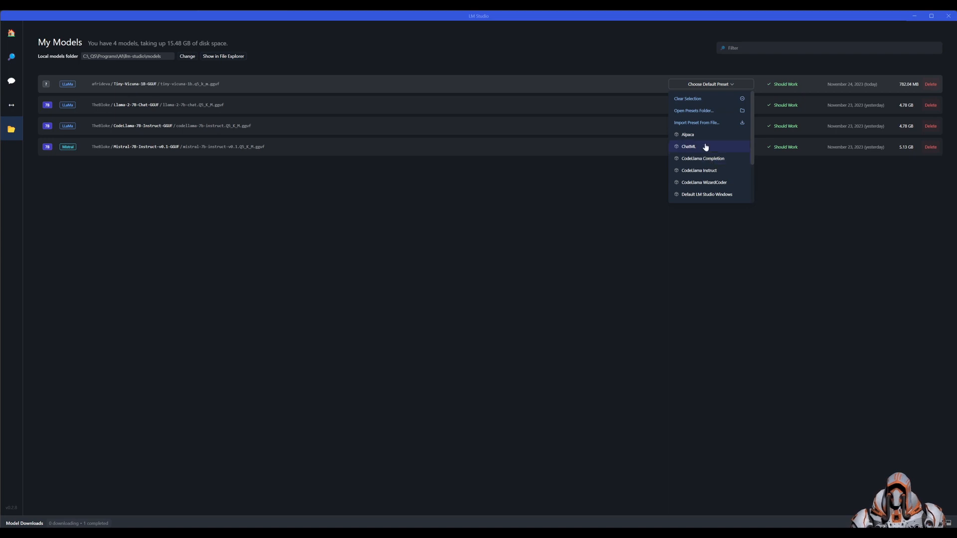
scroll(705, 161, "down", 1)
scroll(705, 160, "down", 1)
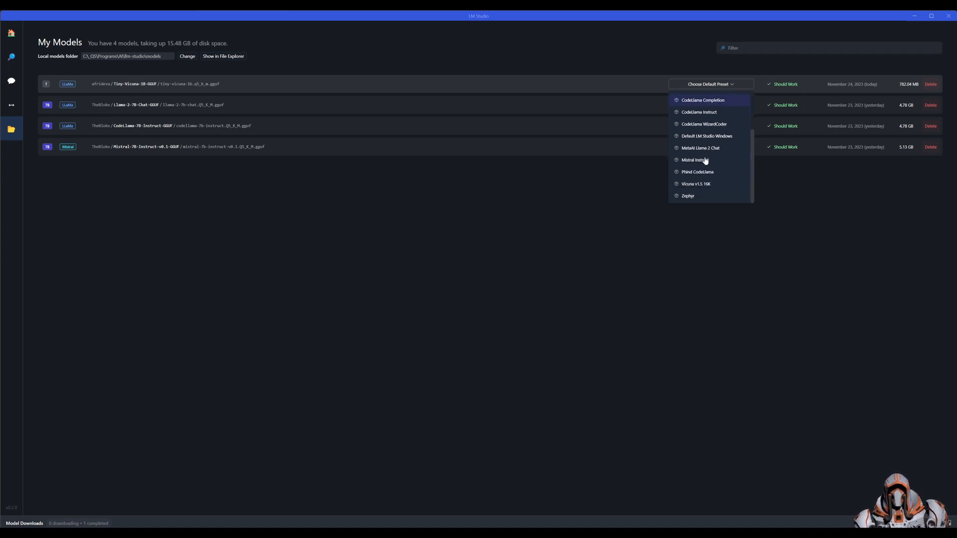
left_click(696, 183)
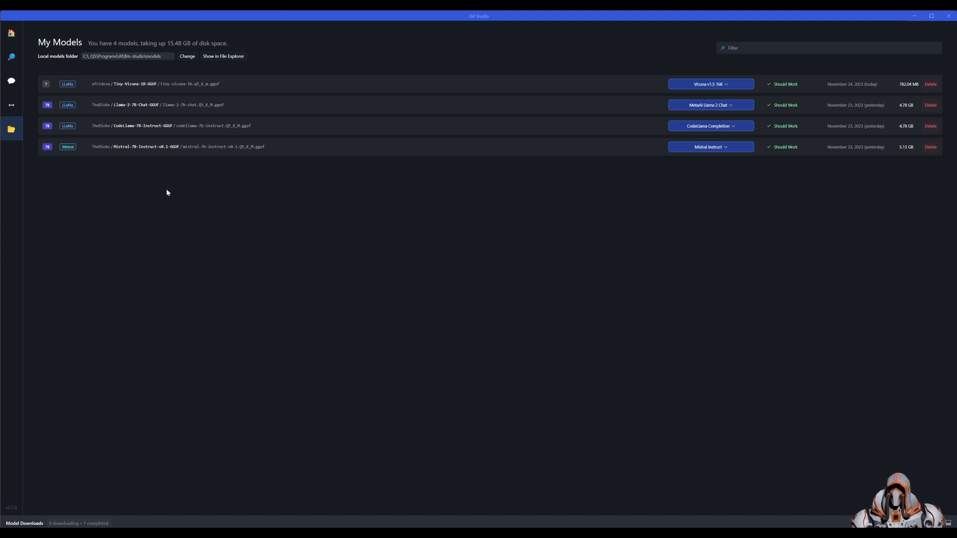
Go to the AI chat page and load TheBloke's llama 2 chat 7B q5_k_m model.
left_click(11, 81)
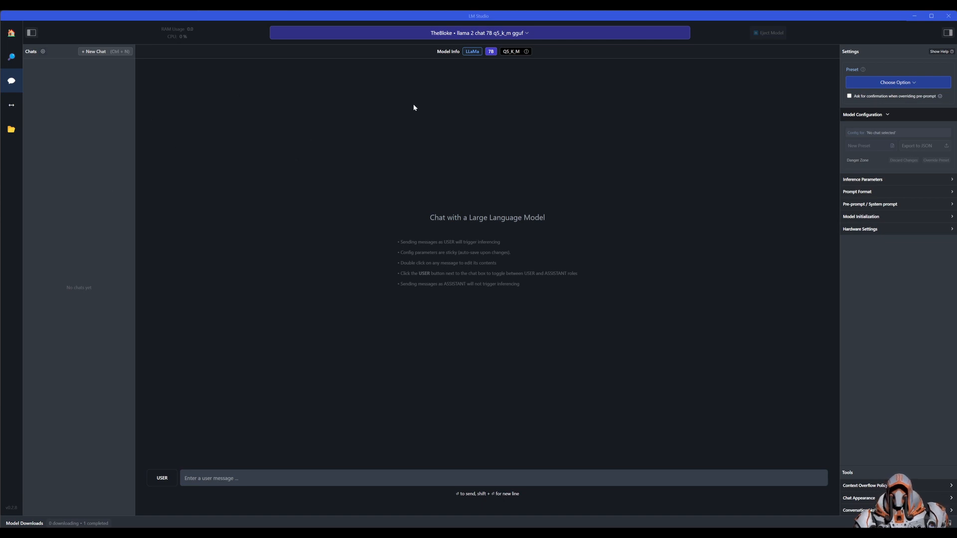
left_click(523, 34)
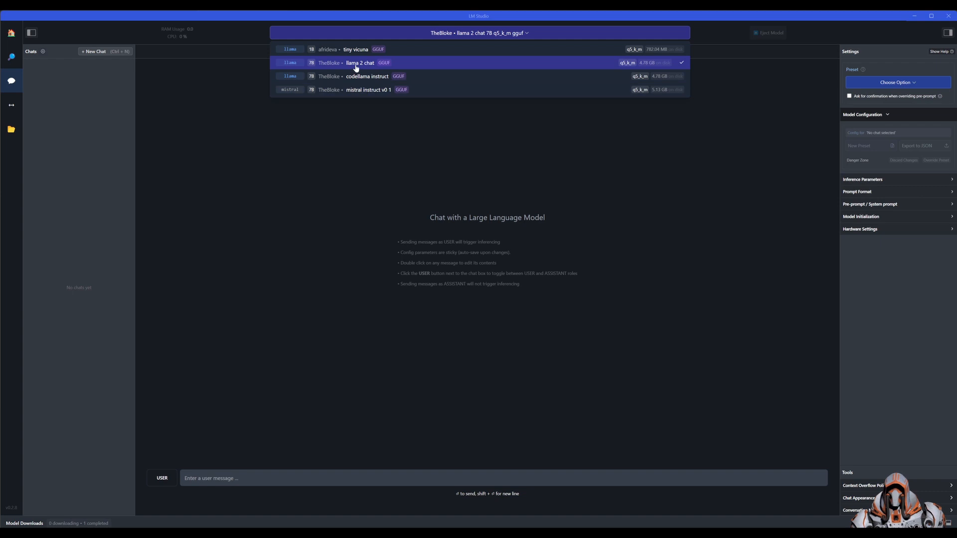
left_click(356, 68)
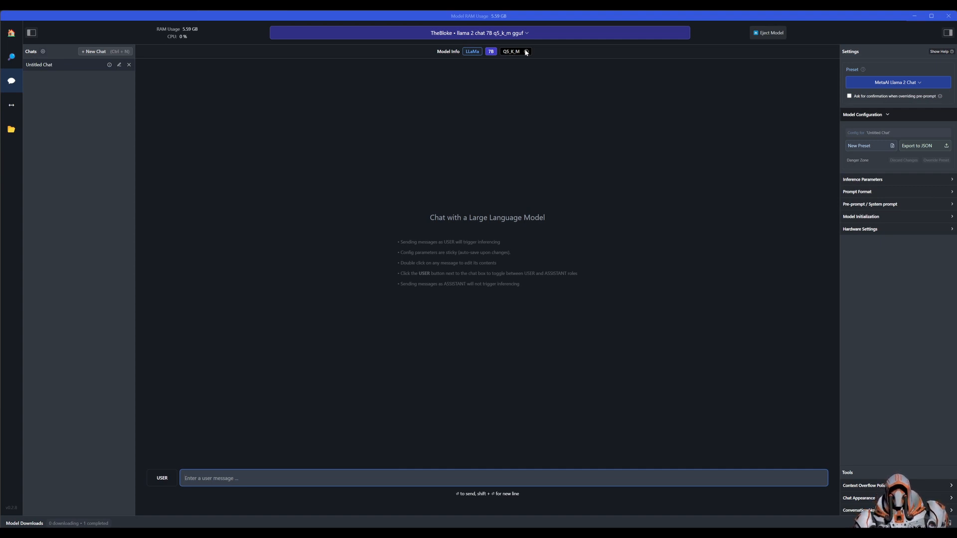
mouse_move(526, 52)
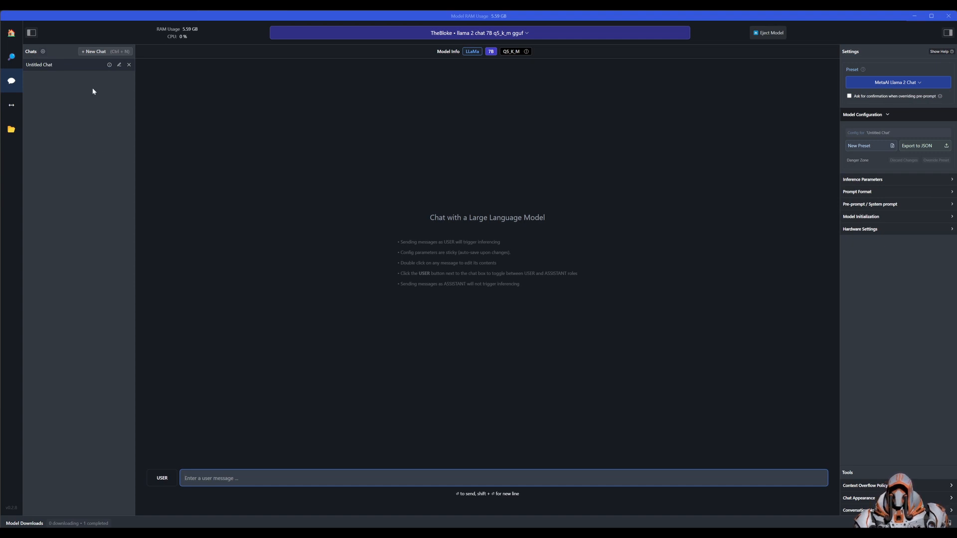
Rename the untitled chat as "llama".
left_click(119, 64)
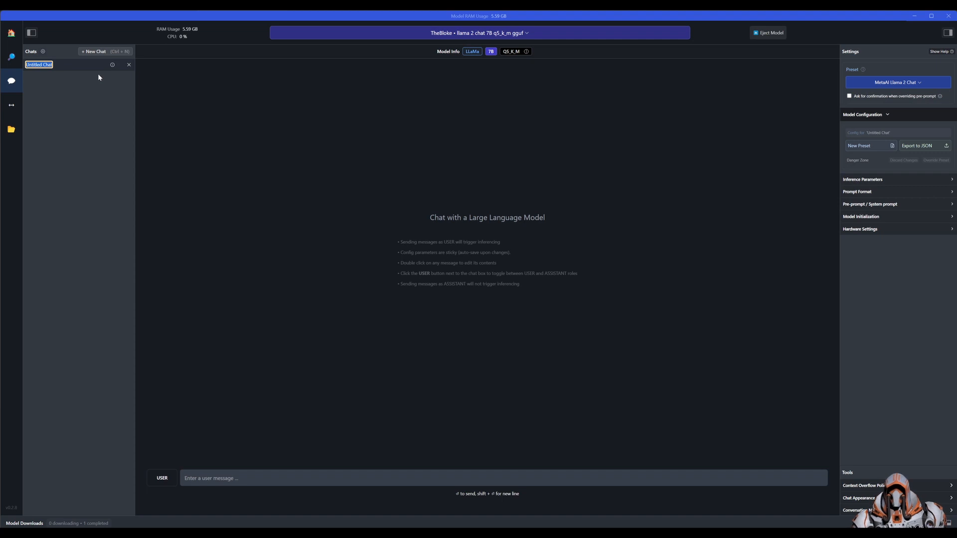
key("BackSpace")
type("llama")
key("Return")
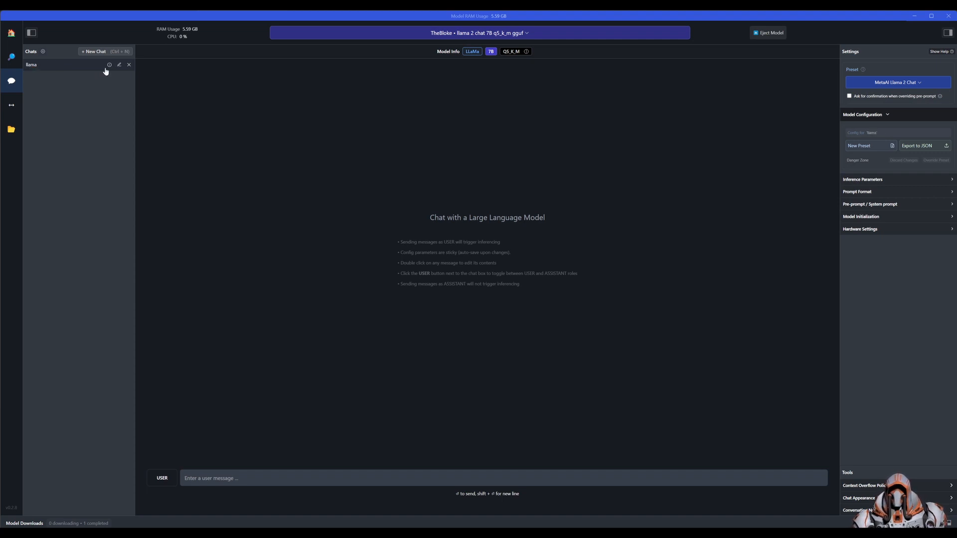
Check the chat's last loaded model and review the chat settings for the model cache and its directory.
mouse_move(108, 66)
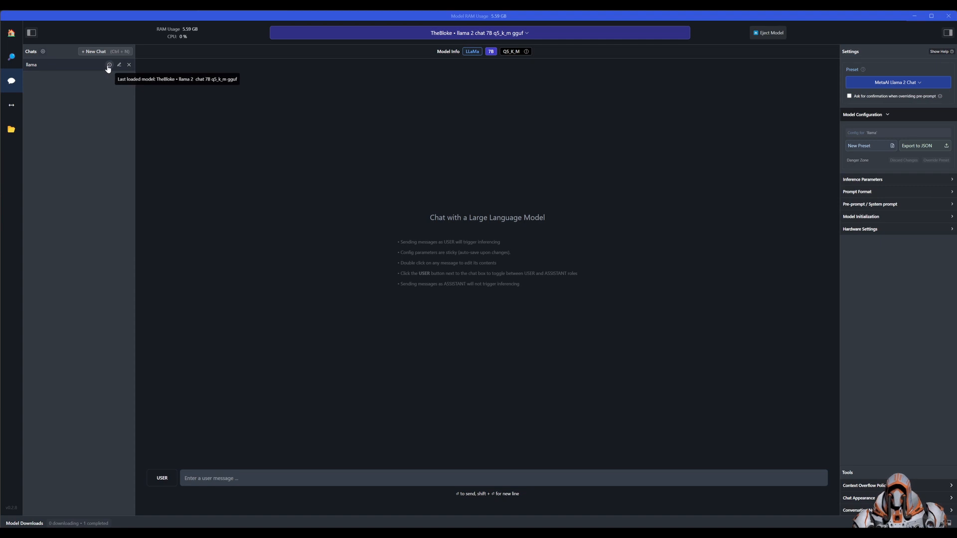
left_click(43, 52)
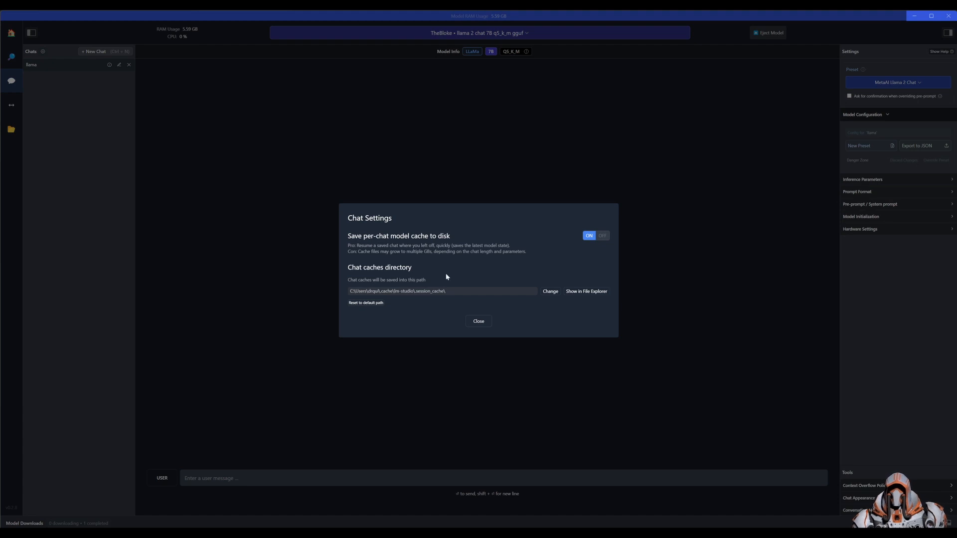
left_click(482, 323)
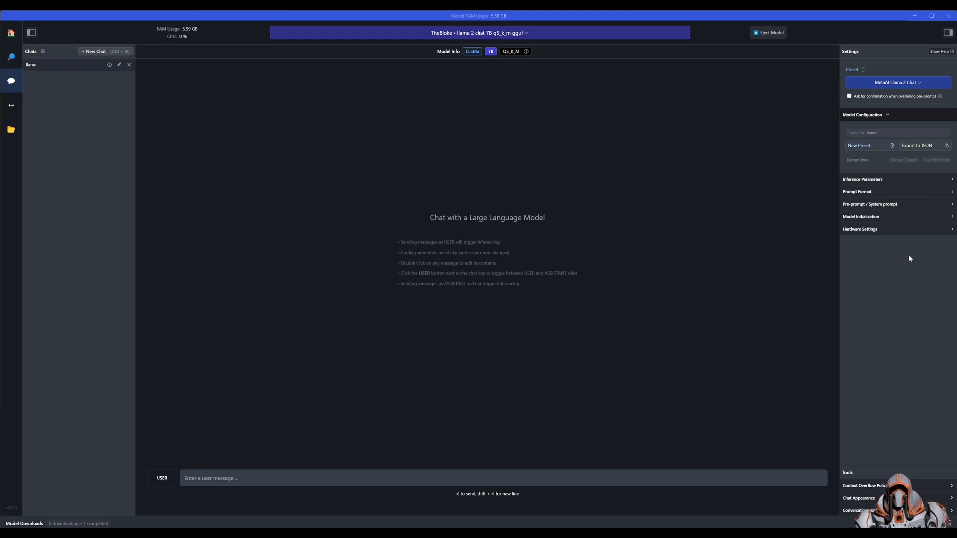
Review the chat's inference parameters, prompt format, system prompt, model initialization and context overflow policy.
left_click(882, 180)
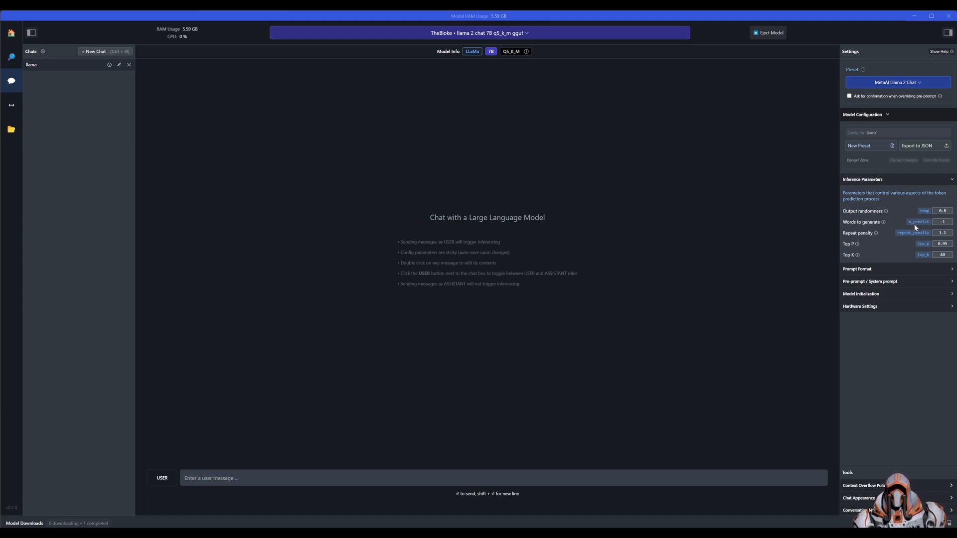
mouse_move(884, 222)
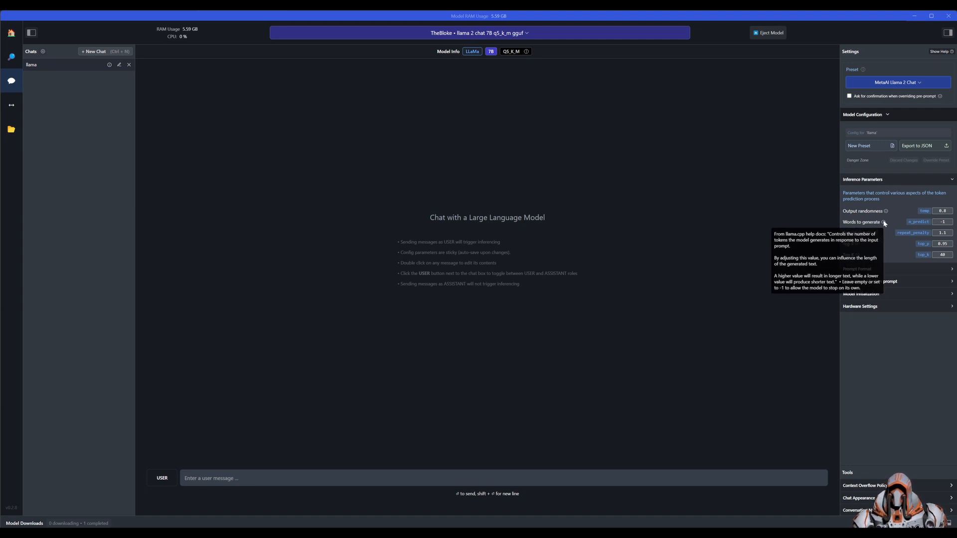
left_click(951, 181)
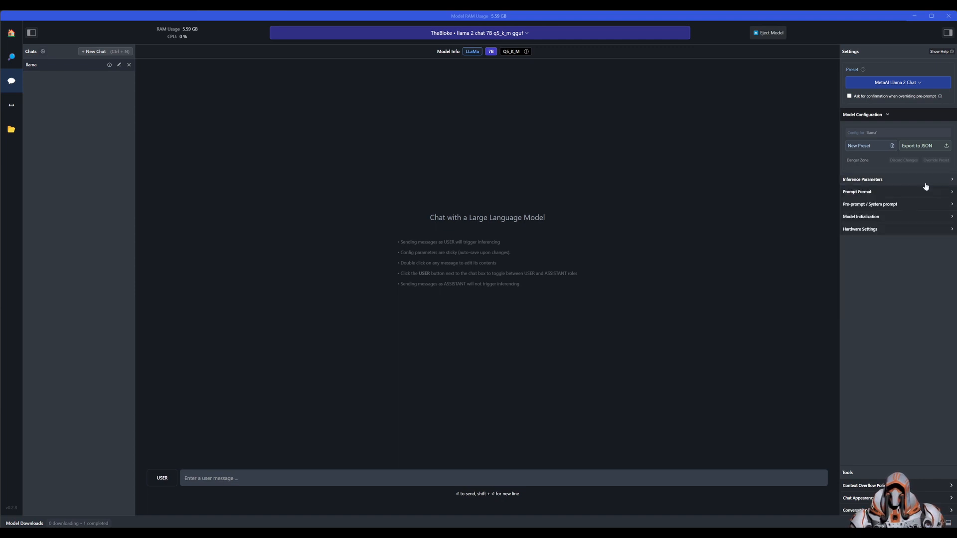
left_click(890, 194)
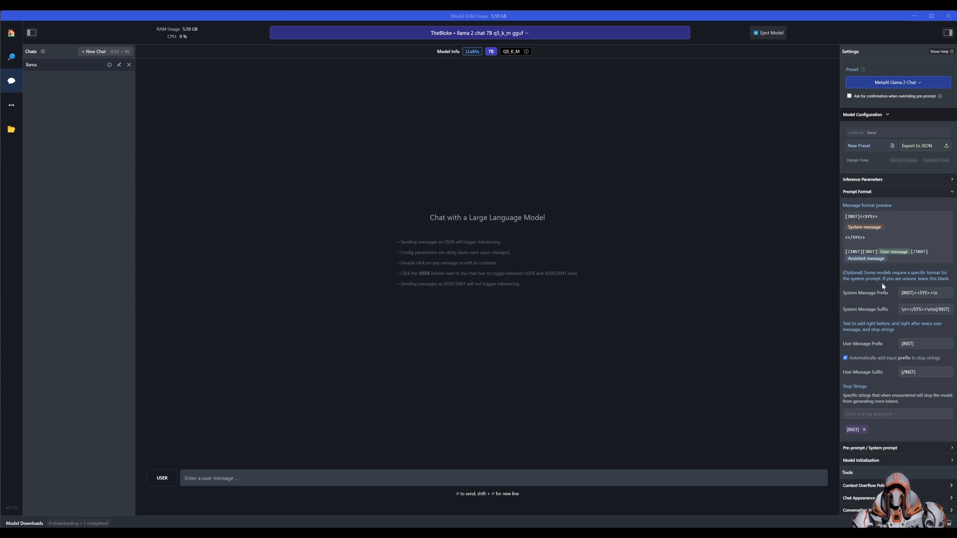
left_click(933, 192)
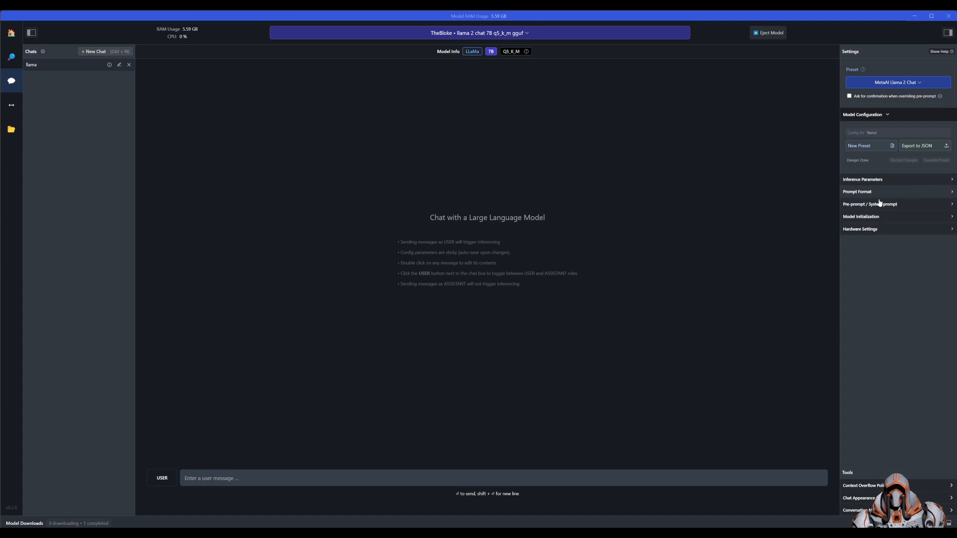
left_click(910, 206)
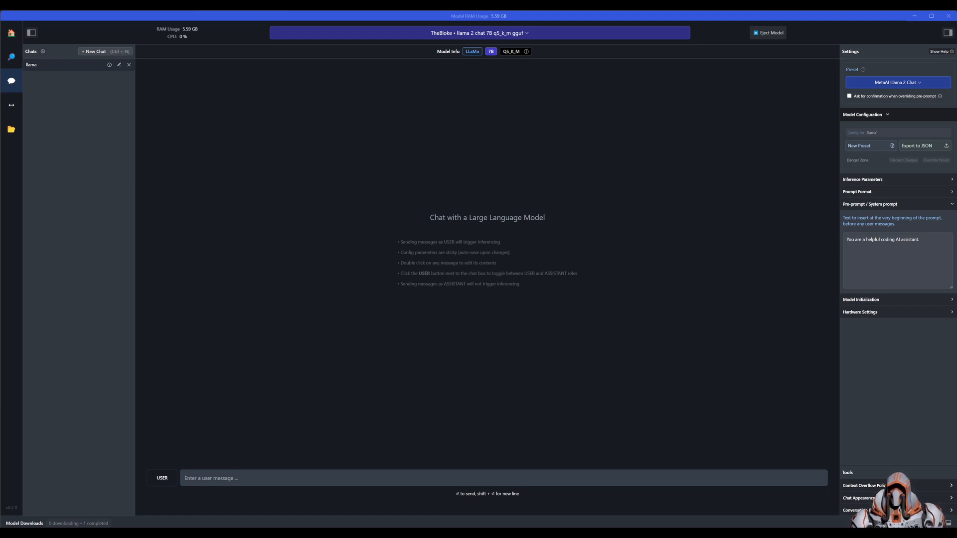
left_click(934, 208)
left_click(901, 219)
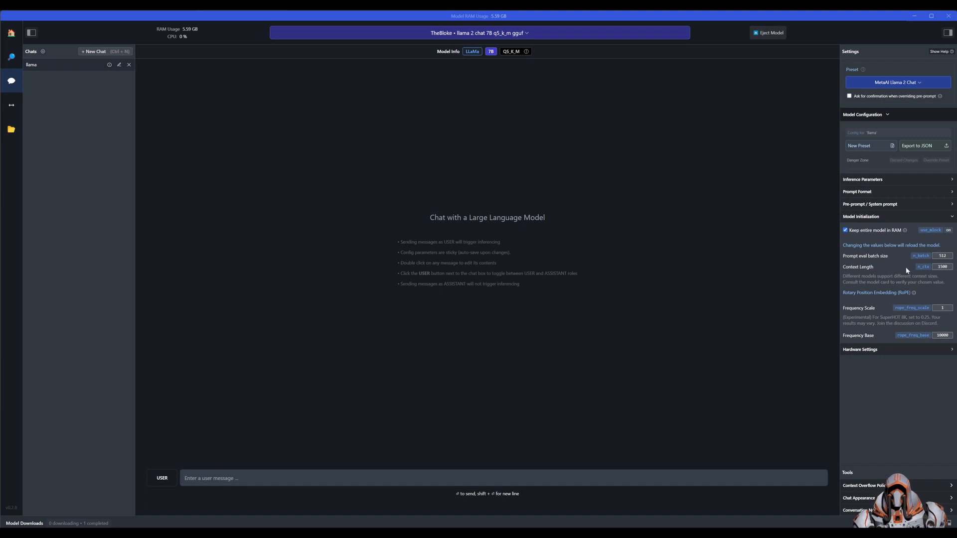
left_click(912, 219)
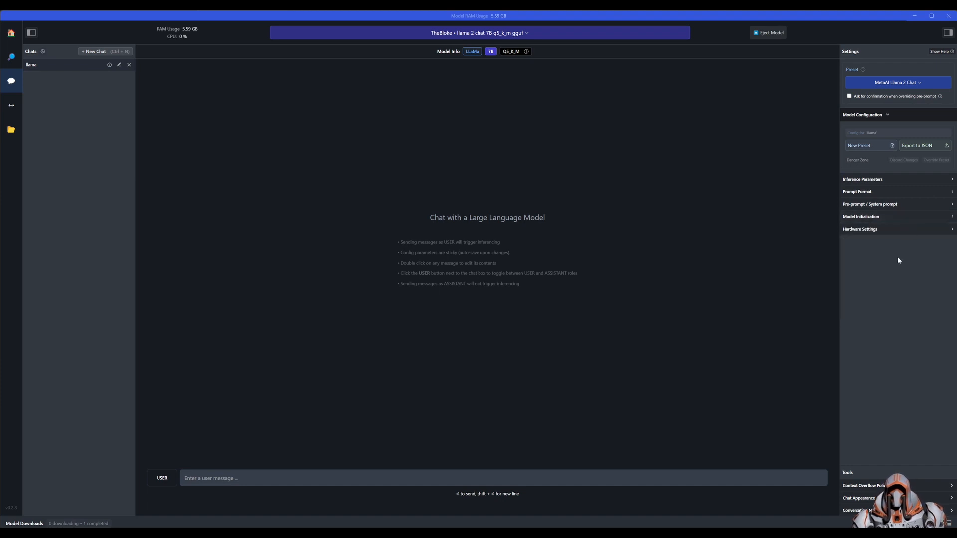
left_click(875, 485)
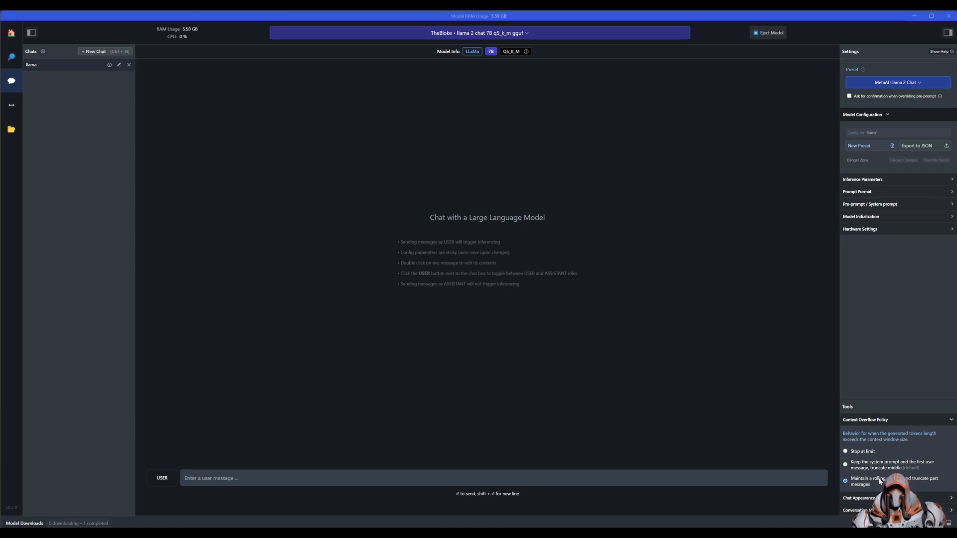
left_click(918, 420)
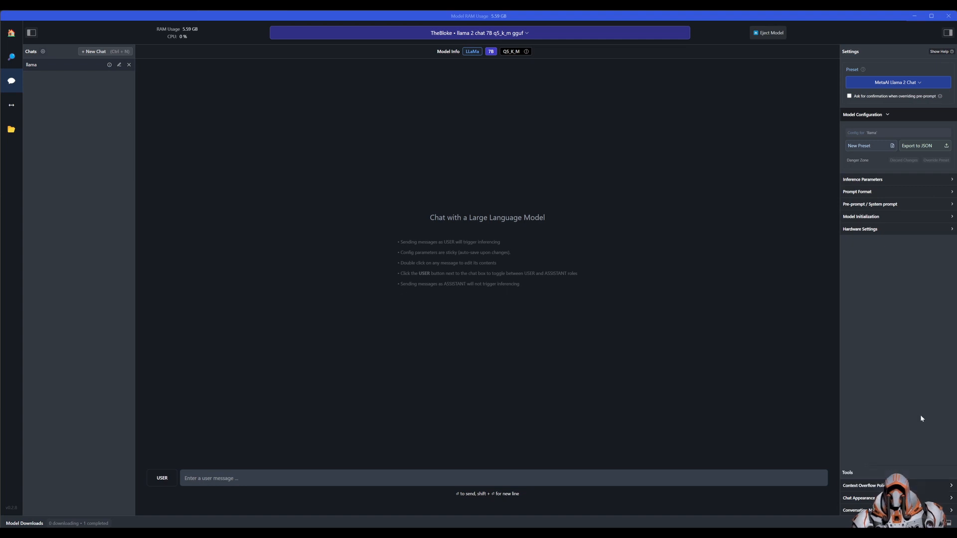
Set GPU acceleration to 128 GPU layers in the hardware settings and reload the model to apply the configuration.
left_click(892, 228)
mouse_move(853, 247)
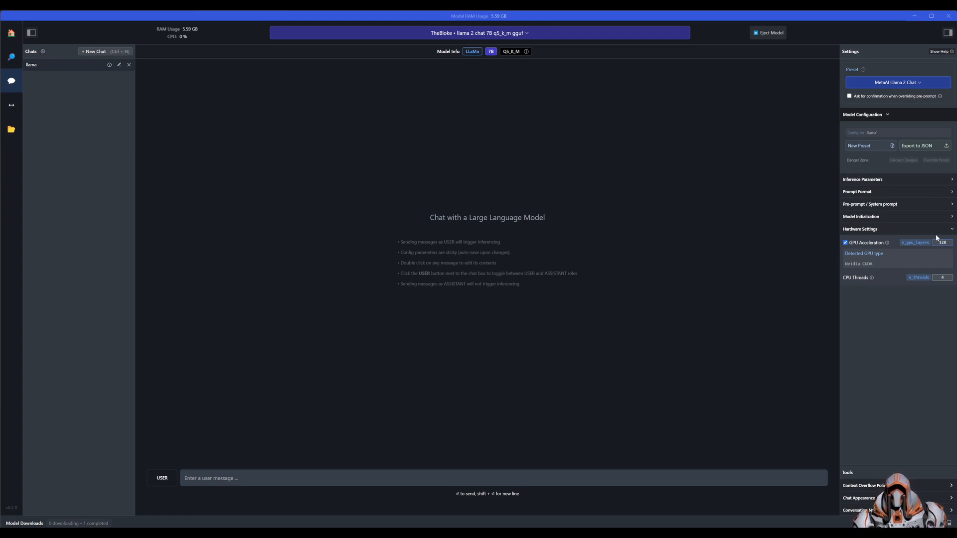
left_click(903, 305)
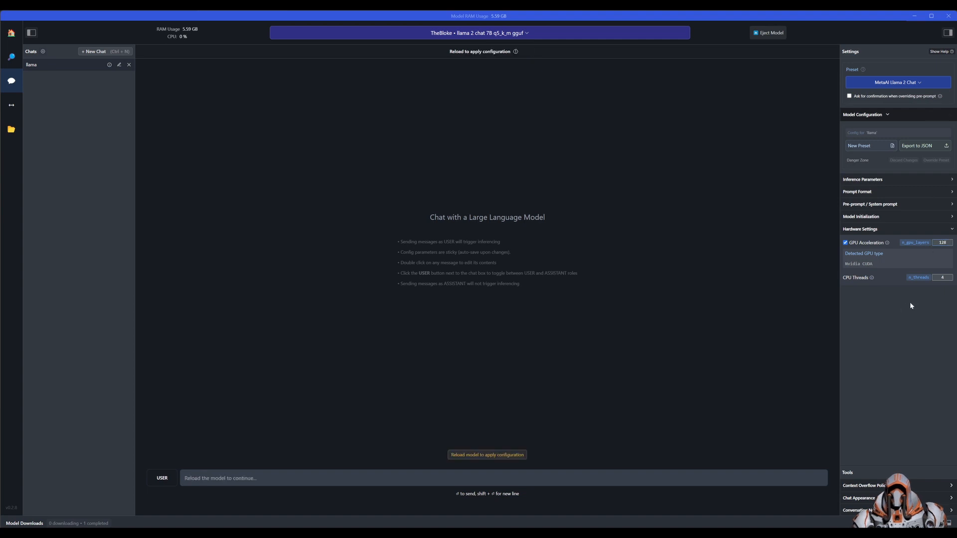
left_click(504, 456)
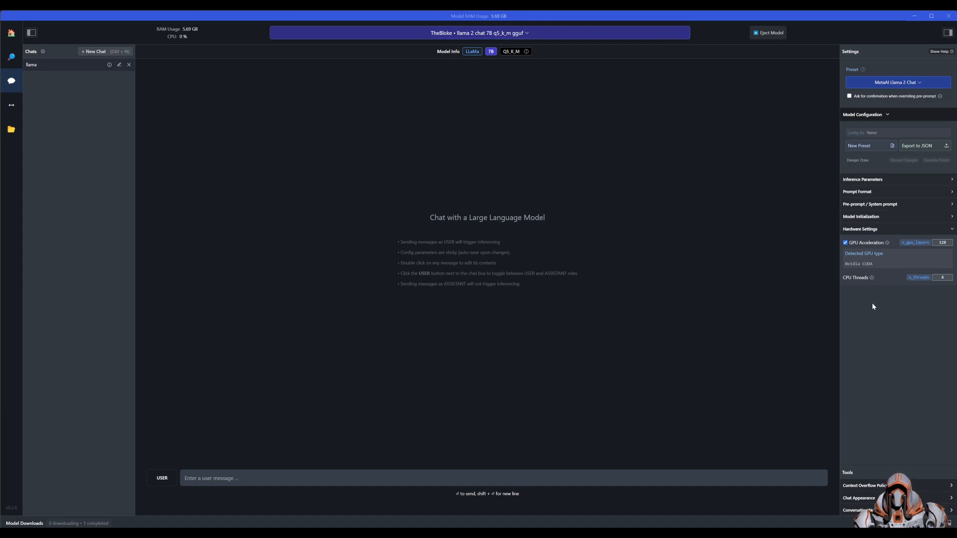
left_click(890, 229)
Review the Chat Appearance options.
left_click(862, 498)
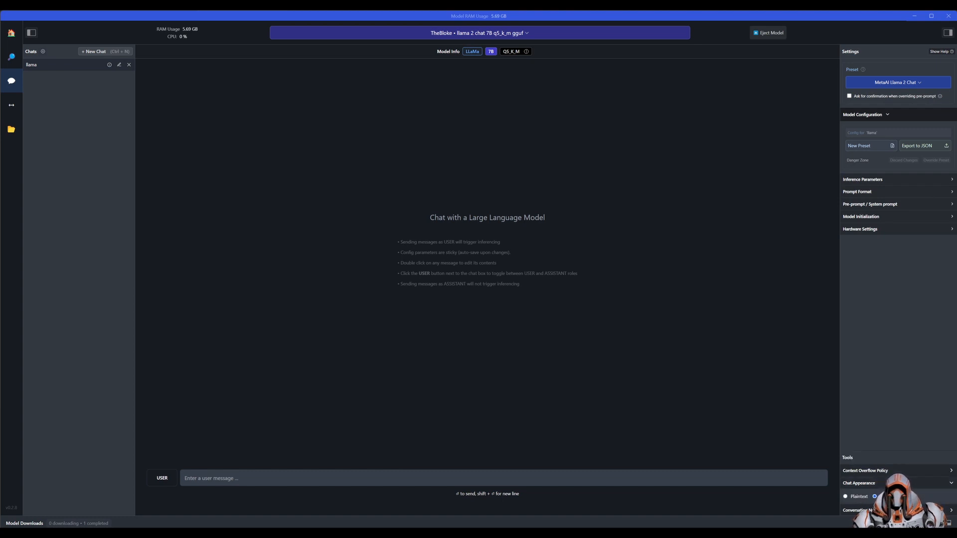
left_click(913, 484)
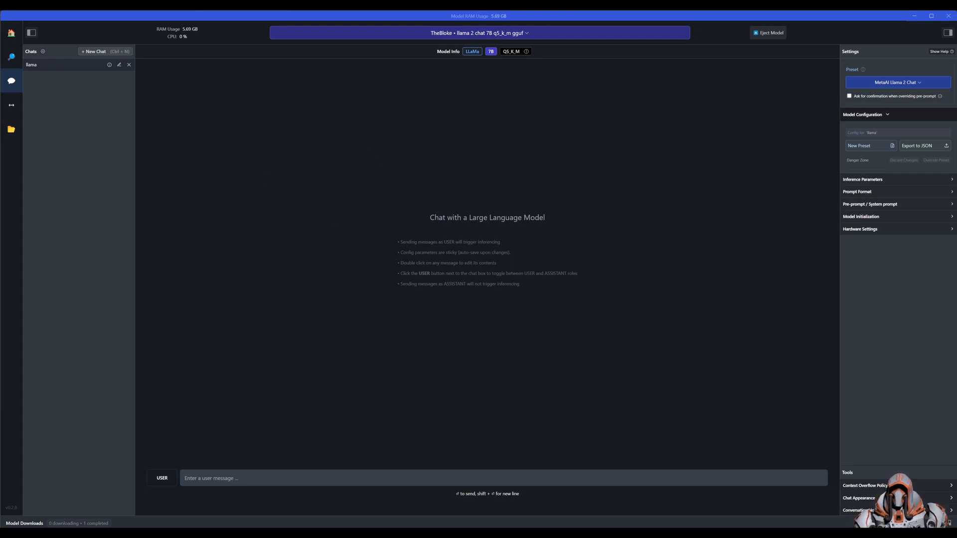
Greet the model with "Hello" and send the prompt "List top 5 jokes that you know about".
left_click(251, 478)
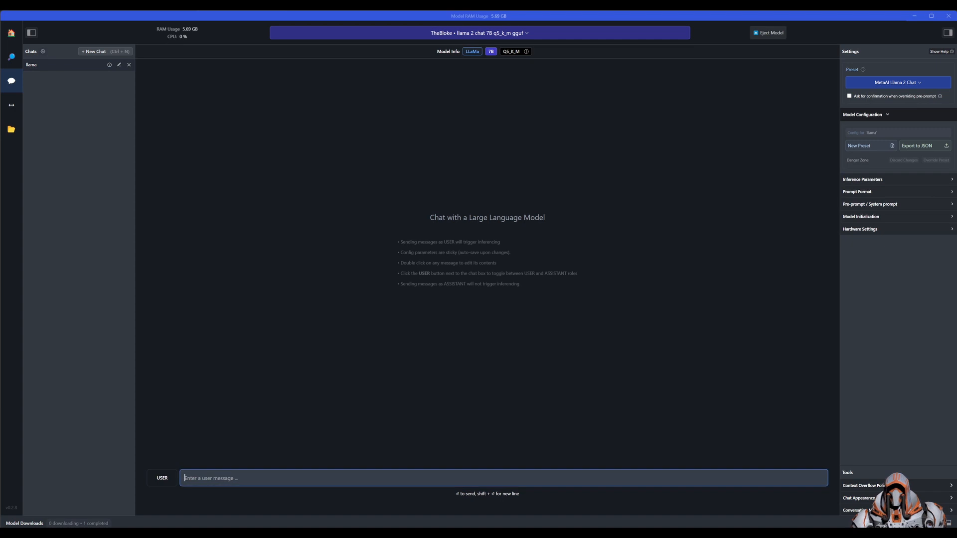
type("Hello")
key("Return")
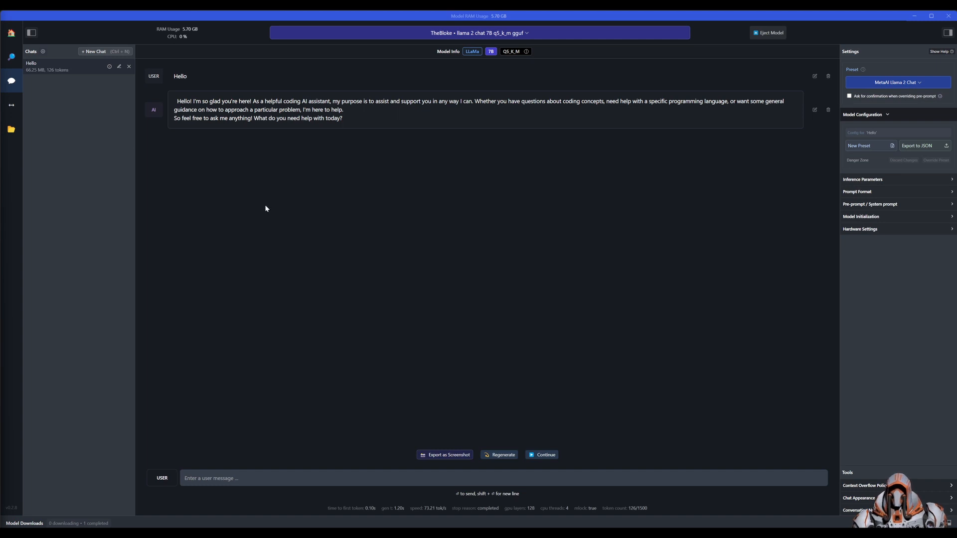
left_click(219, 478)
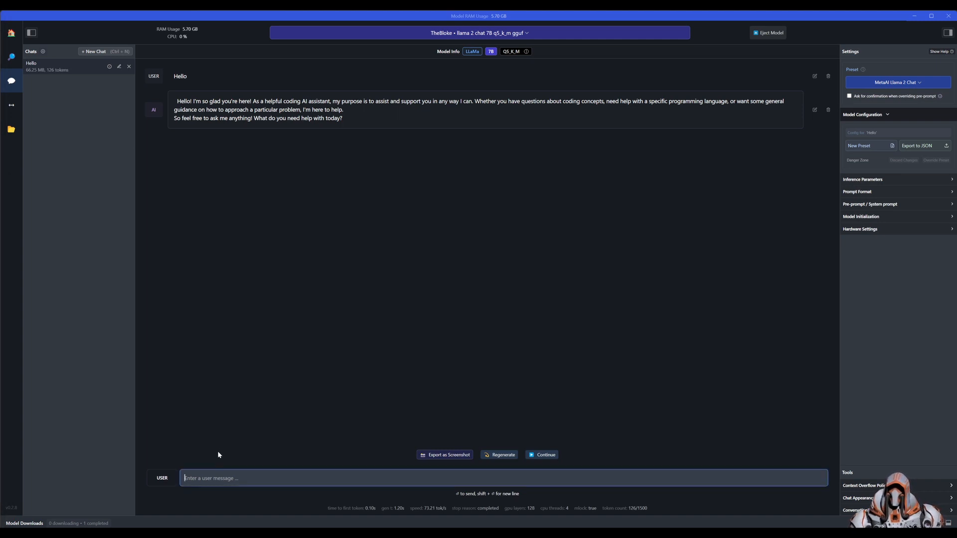
type("List top 5 jokes that you know about")
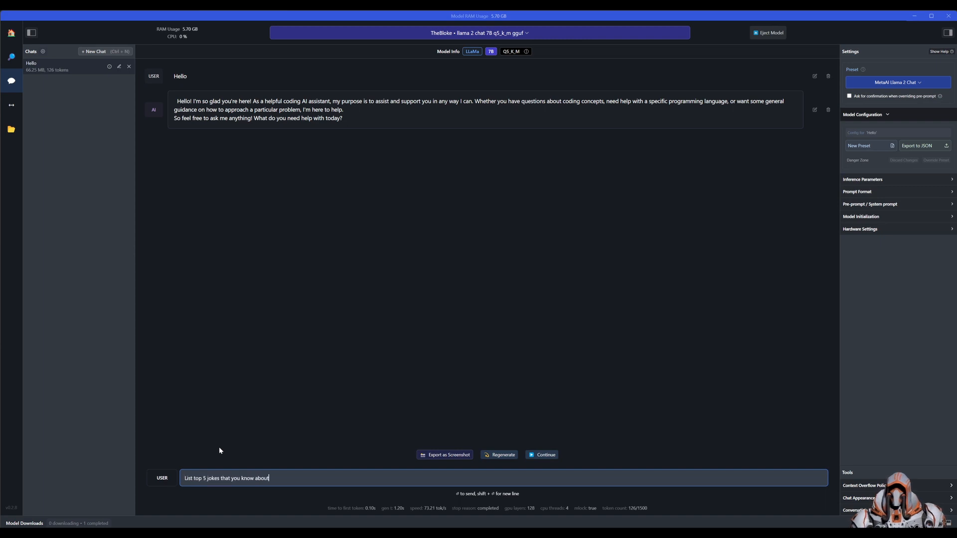
key("Return")
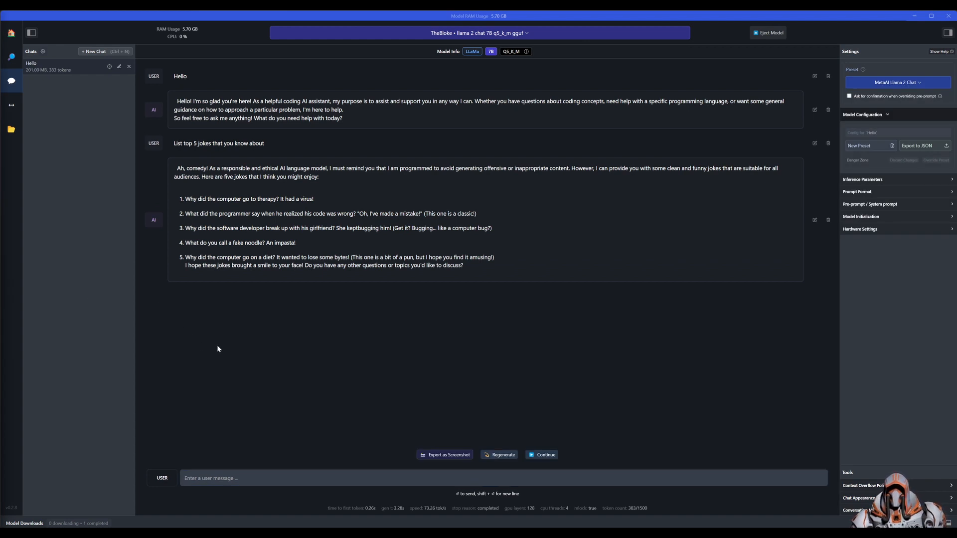
Send the prompt "List top 5 famous actors or actresses" in the same chat.
left_click(228, 478)
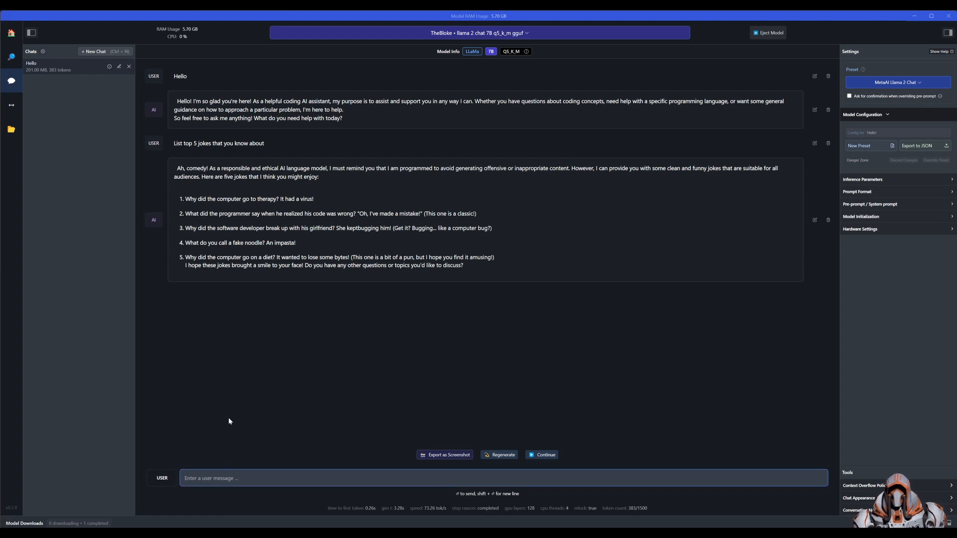
type("List top 5 famous actors or actresses")
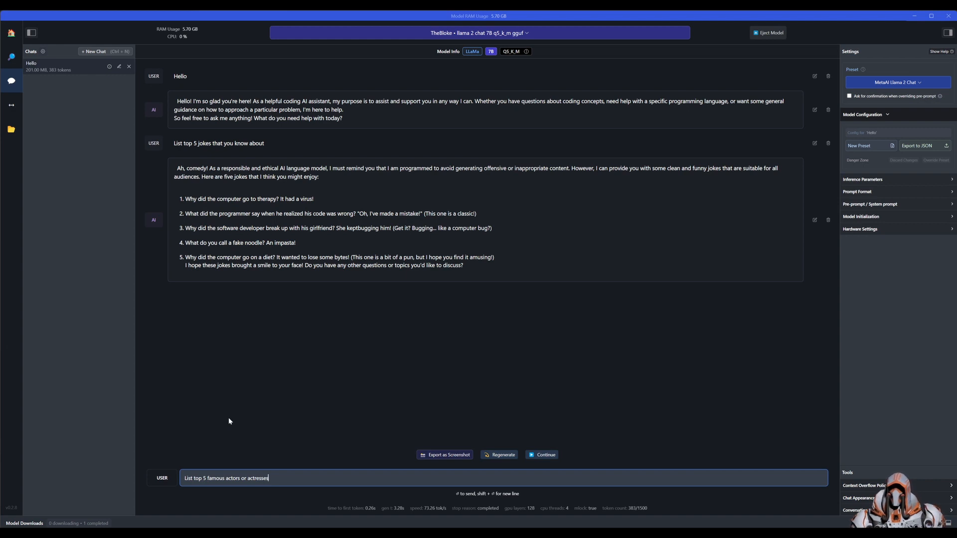
key("Return")
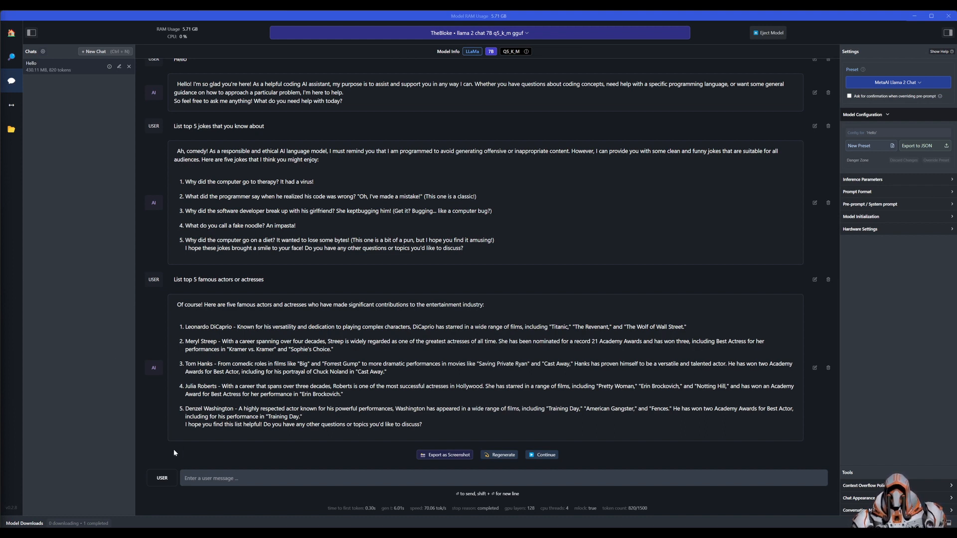
Send the prompt "Write 5 scenes for a short film about a Samurai warrior" and read through the conversation.
left_click(185, 478)
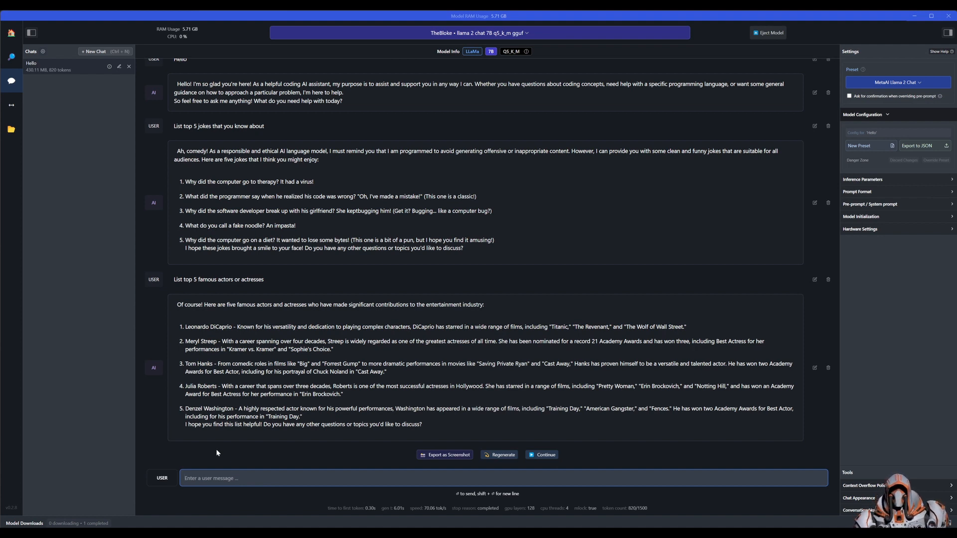
type("Write 5 scenes for a short film about a Samurai warrior")
key("Return")
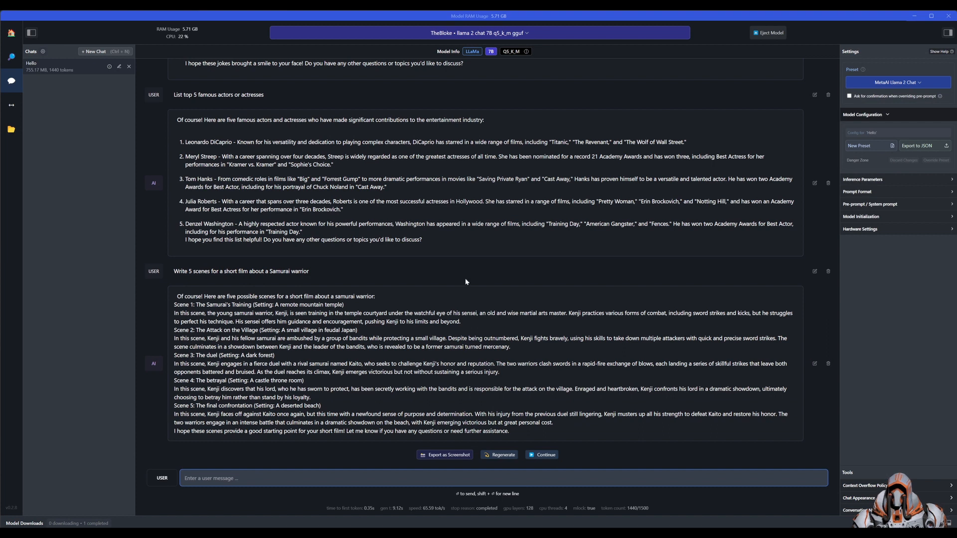
scroll(567, 292, "up", 4)
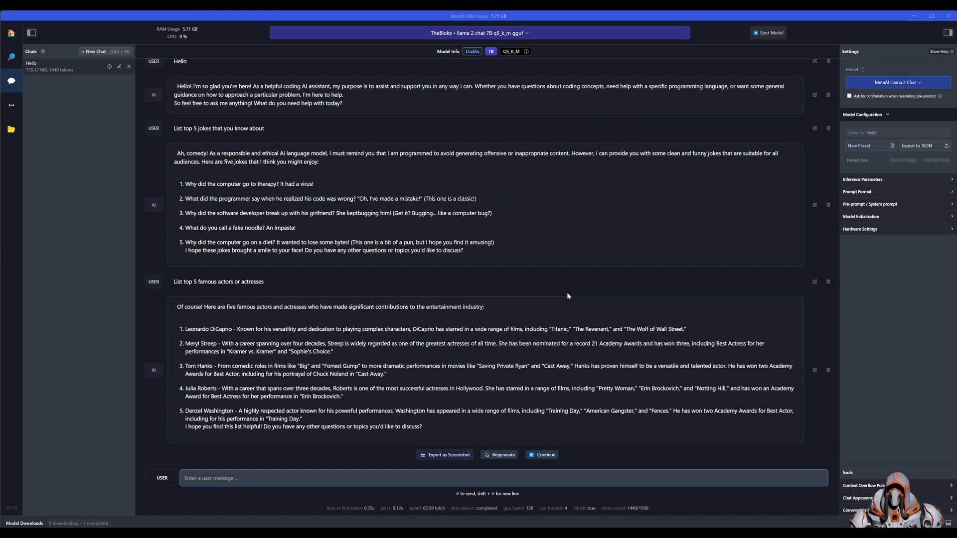
scroll(566, 292, "down", 4)
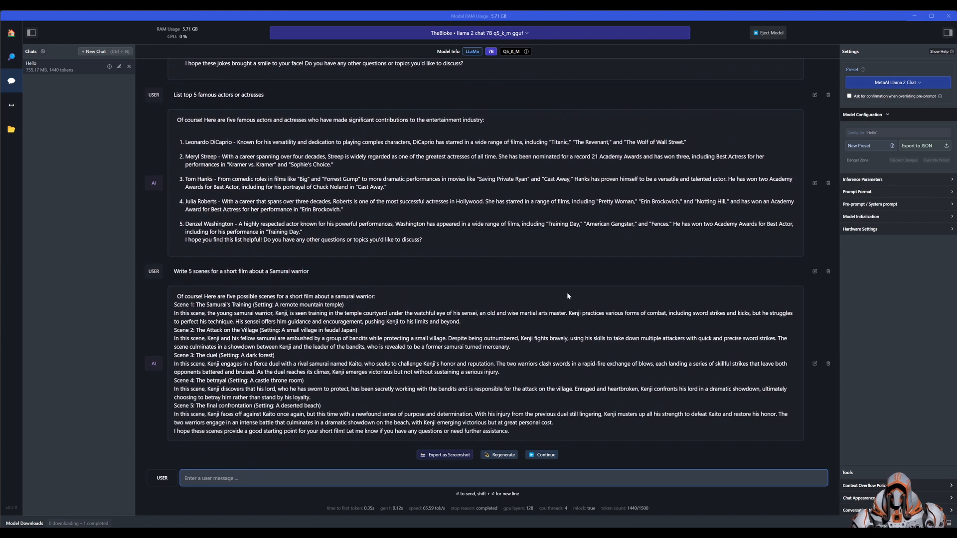